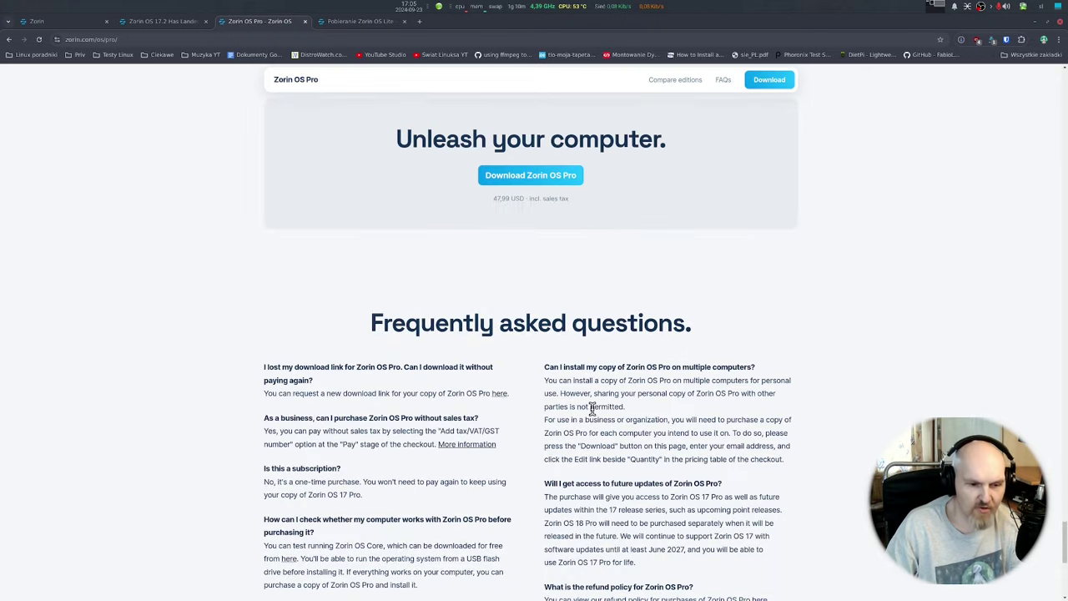
Review the Compare Zorin OS editions table and the FAQ on the Zorin OS Pro page
scroll(625, 408, "up", 5)
scroll(638, 413, "up", 2)
scroll(644, 416, "down", 1)
scroll(644, 416, "down", 3)
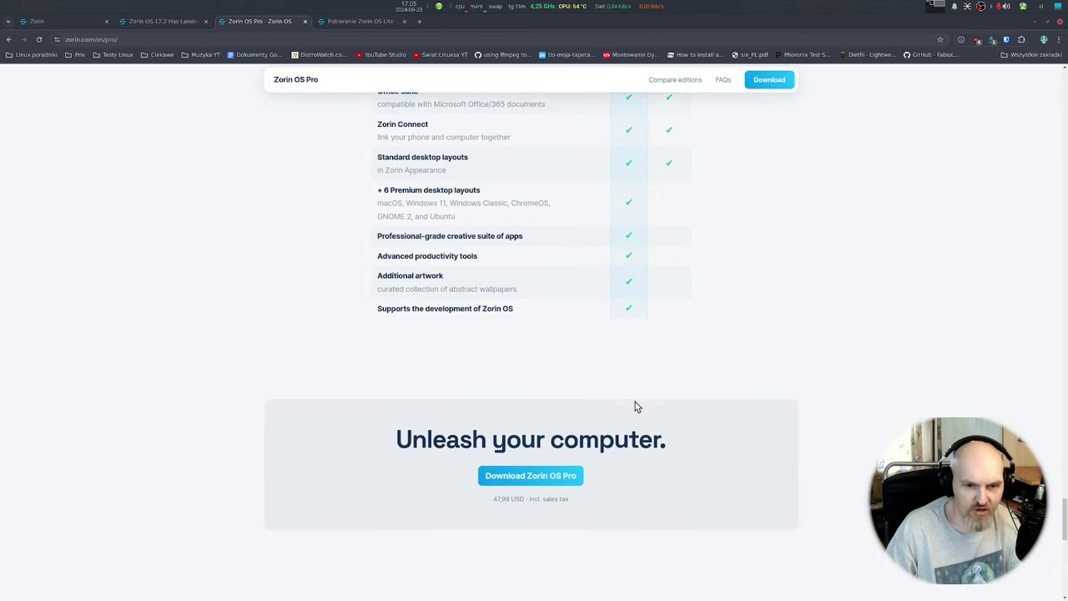
scroll(640, 269, "up", 2)
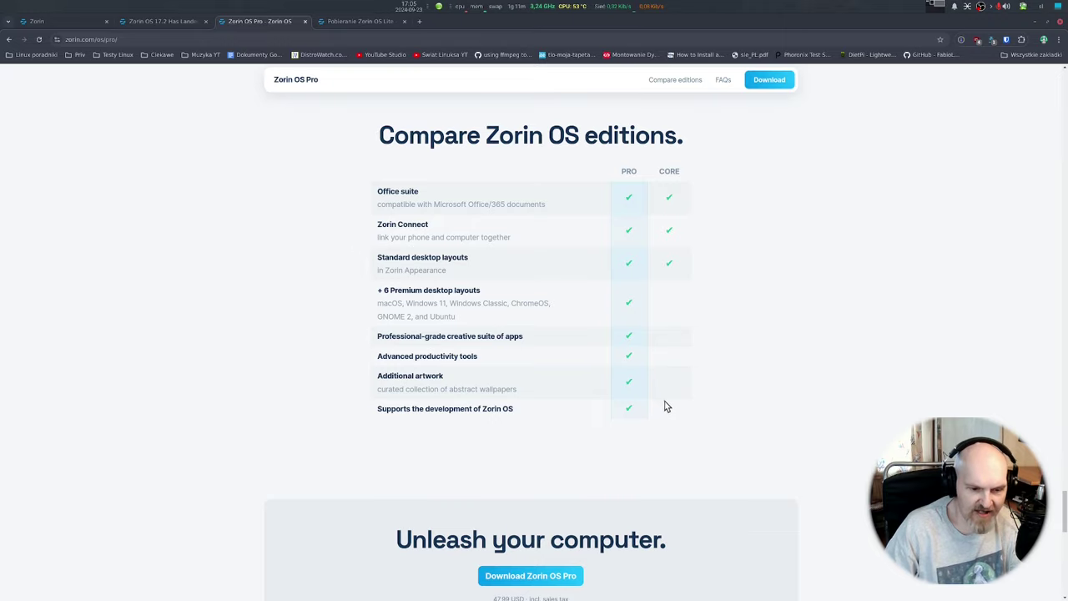
scroll(668, 405, "down", 5)
Examine the Zorin OS Pro page's testimonials, bundled software price comparison and productivity app sections
scroll(668, 416, "up", 10)
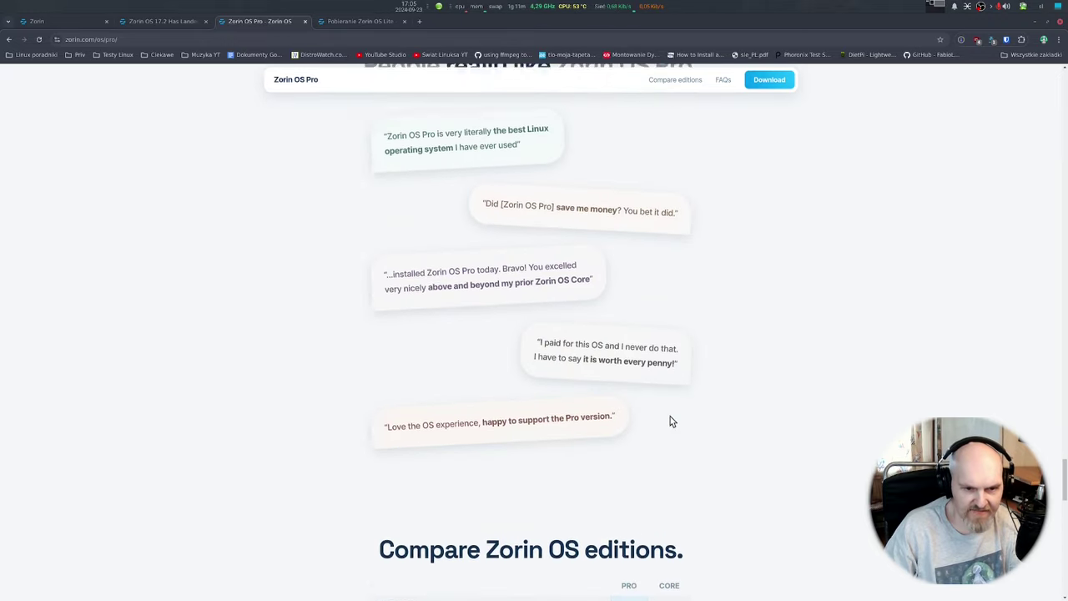
scroll(670, 416, "up", 10)
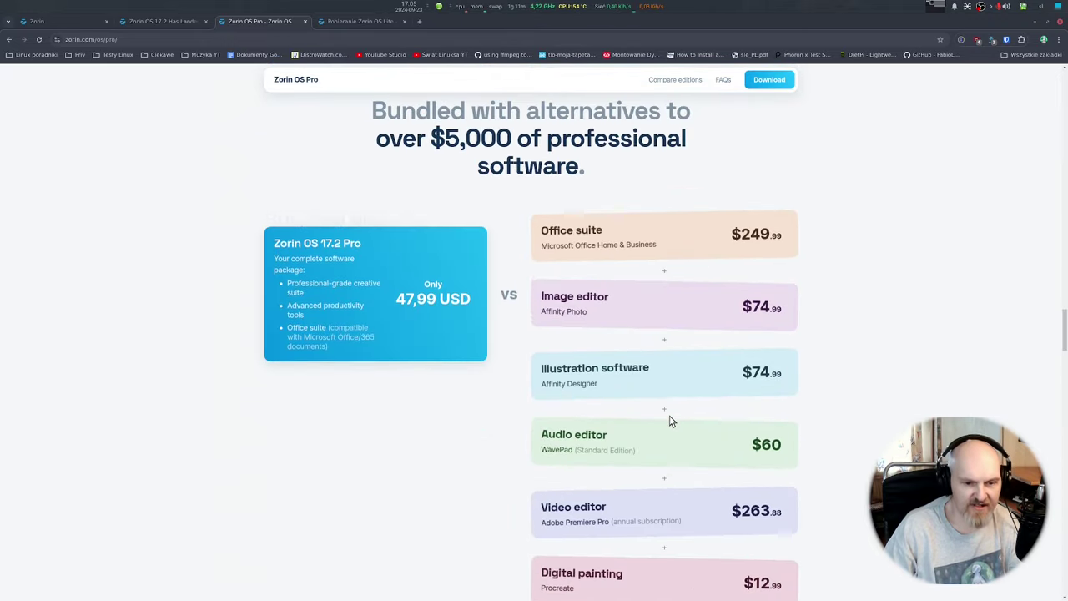
scroll(668, 421, "up", 4)
scroll(668, 453, "down", 4)
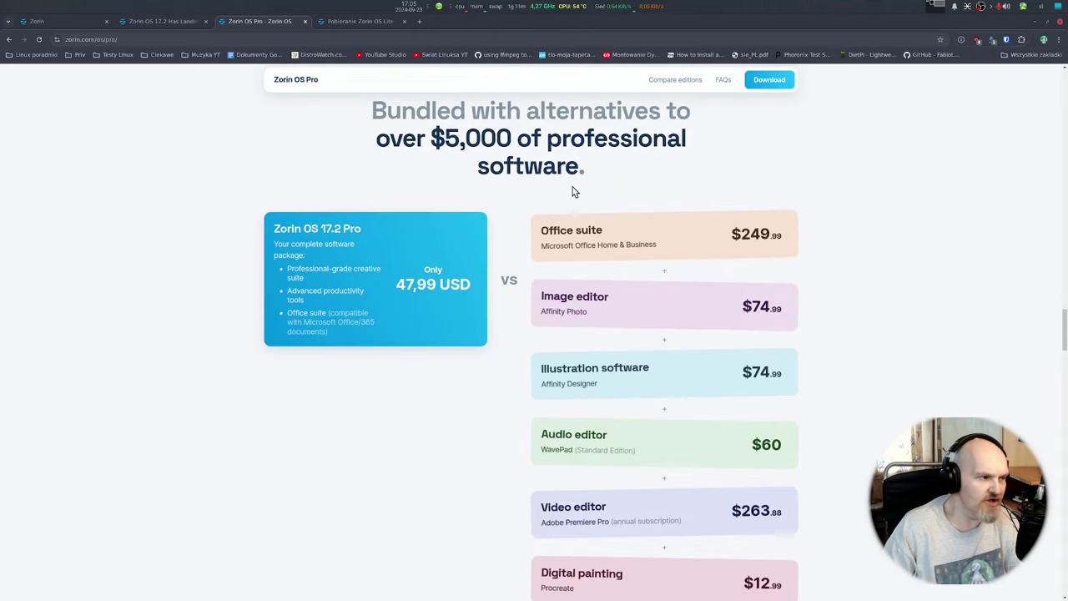
scroll(664, 240, "up", 4)
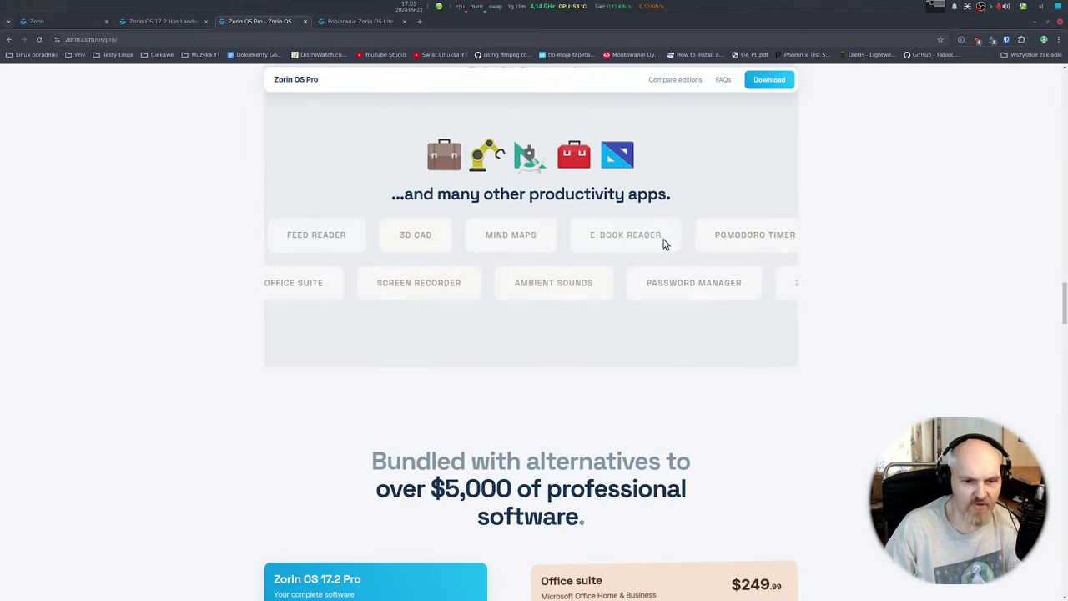
scroll(668, 242, "up", 3)
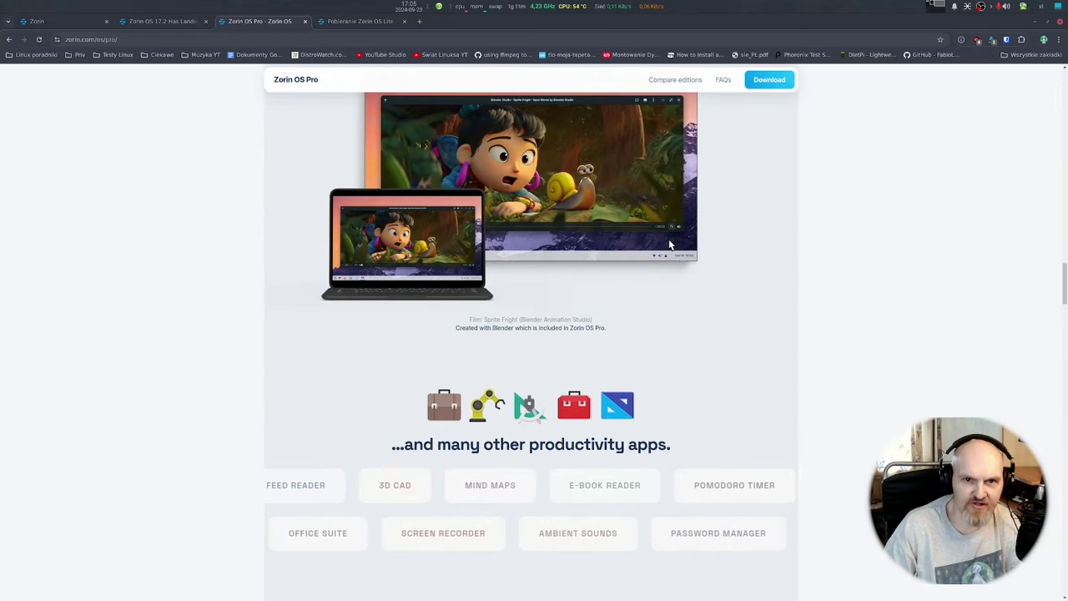
scroll(668, 248, "up", 1)
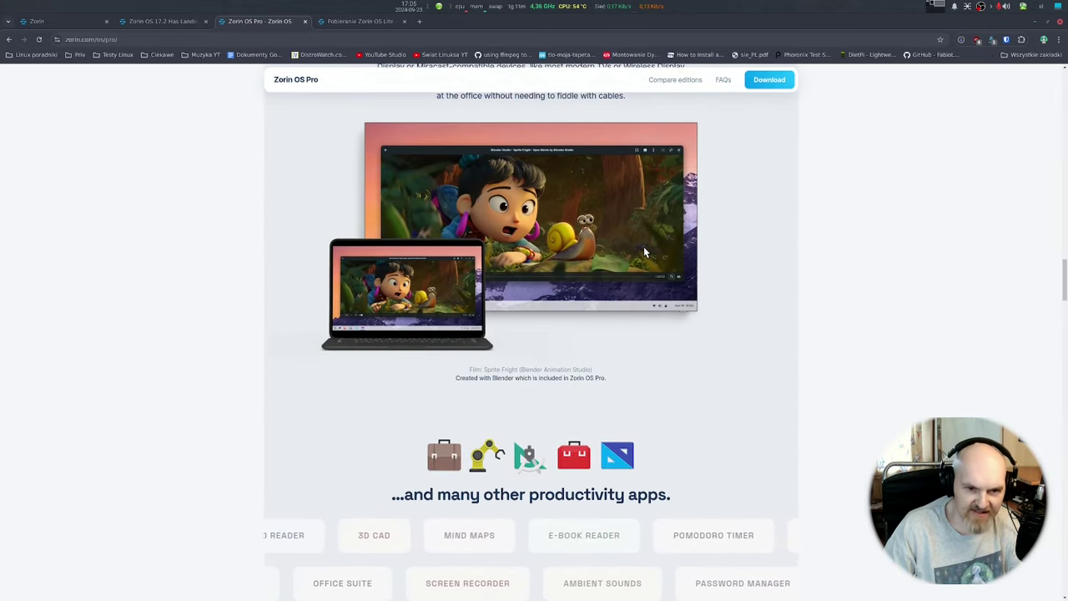
scroll(656, 255, "up", 6)
scroll(659, 264, "up", 15)
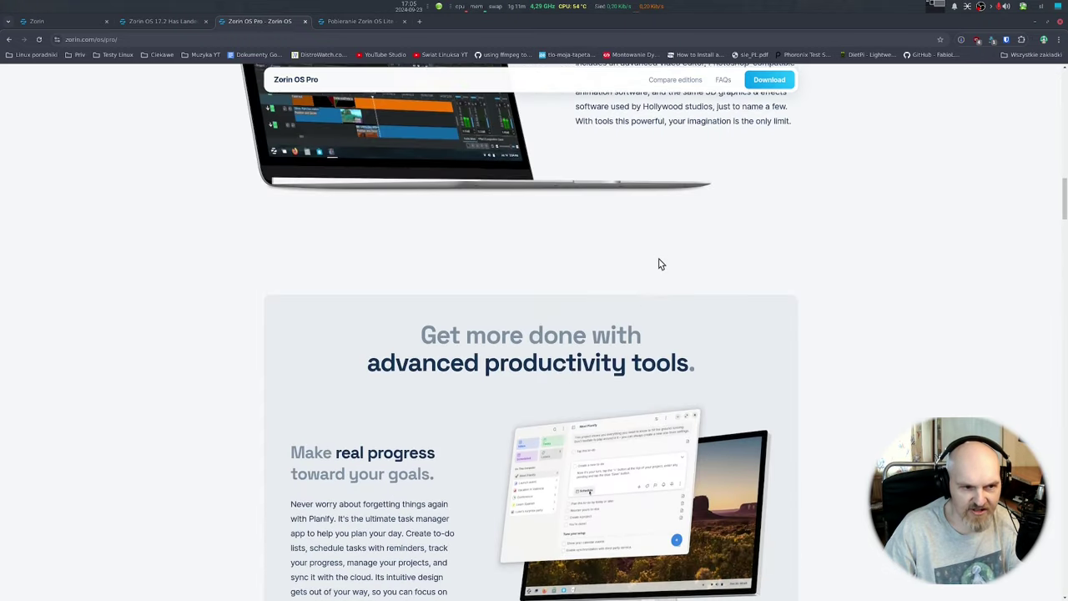
scroll(652, 264, "up", 8)
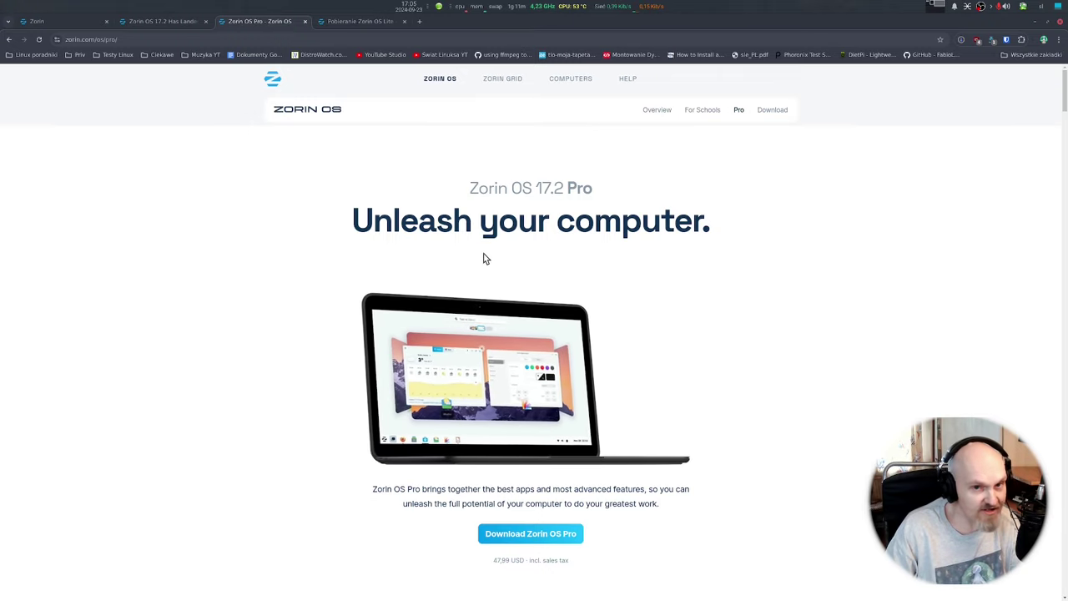
Go through the Zorin OS Pro page from the desktop layouts to the Stunning artwork section, and return to its beginning
scroll(486, 259, "down", 10)
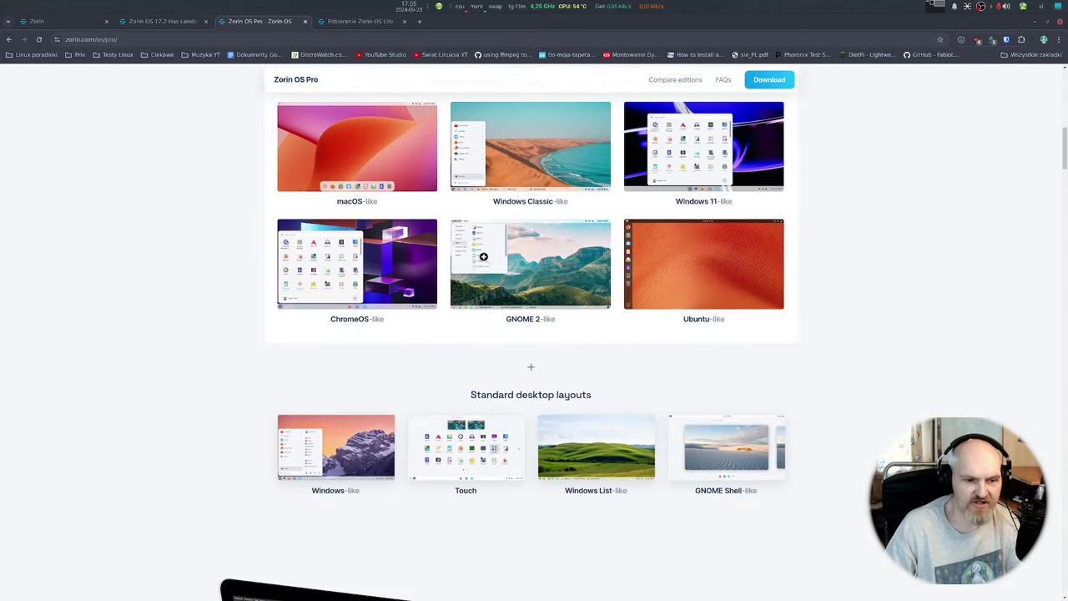
scroll(482, 259, "down", 8)
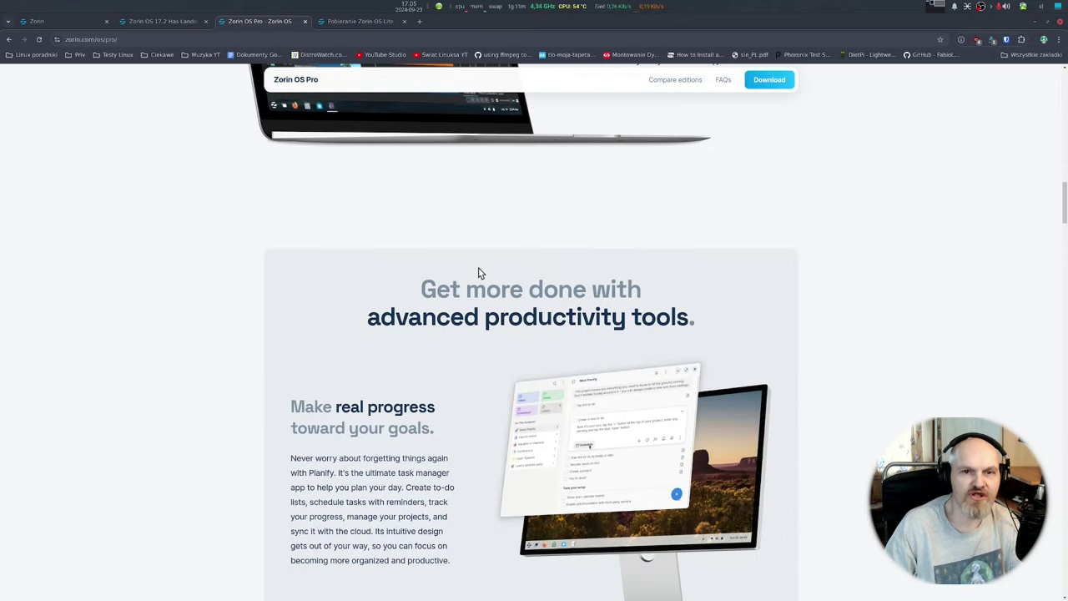
scroll(481, 276, "down", 10)
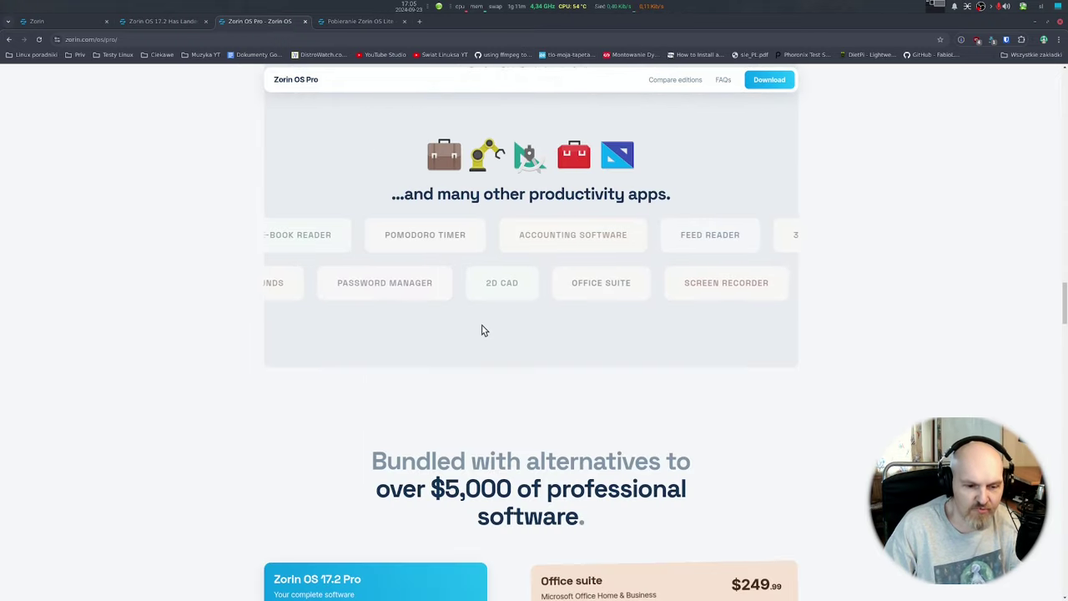
scroll(483, 331, "down", 5)
scroll(479, 332, "down", 6)
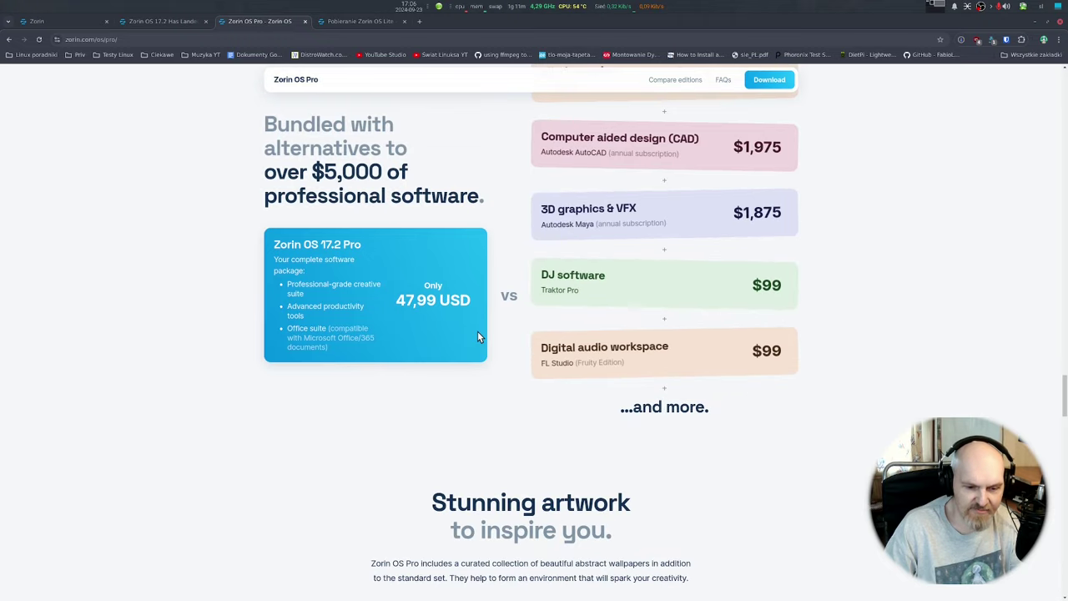
scroll(477, 337, "down", 5)
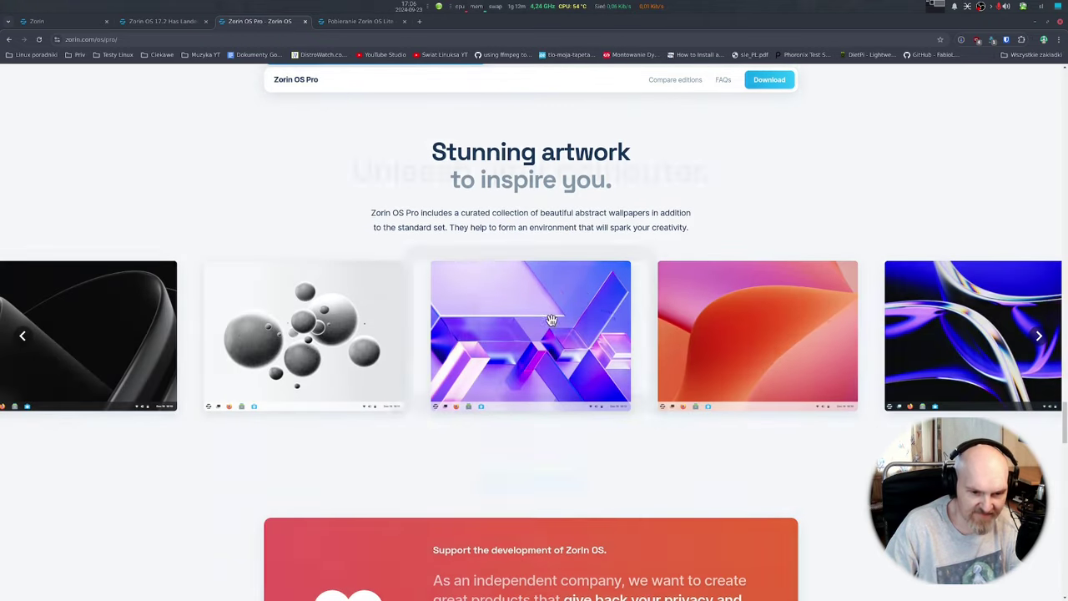
key("Home")
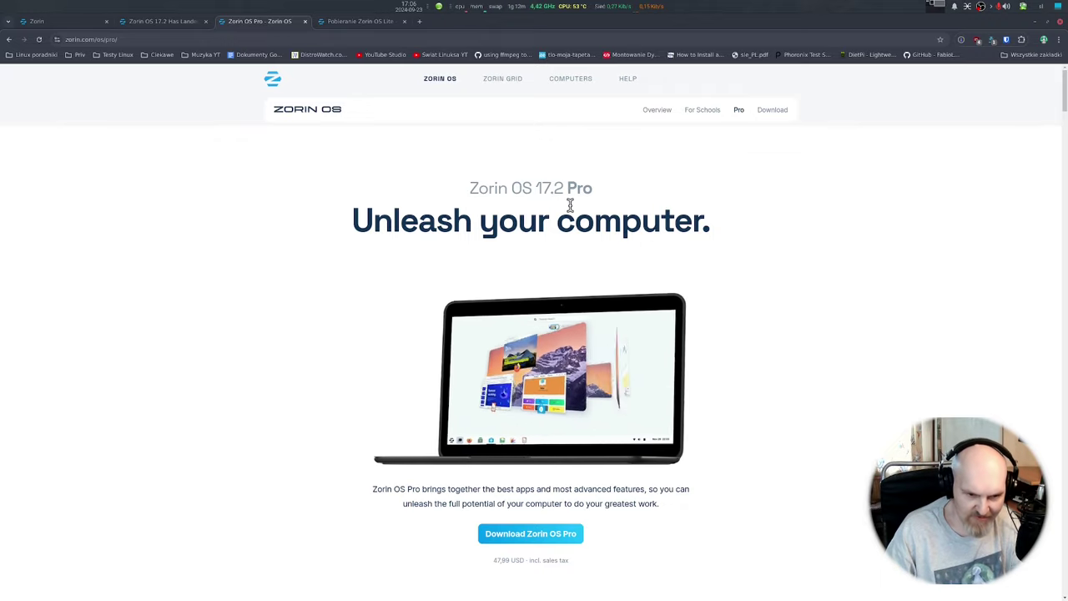
Examine the premium and standard desktop layouts shown on the Zorin OS Pro page
scroll(616, 259, "down", 5)
scroll(606, 280, "down", 6)
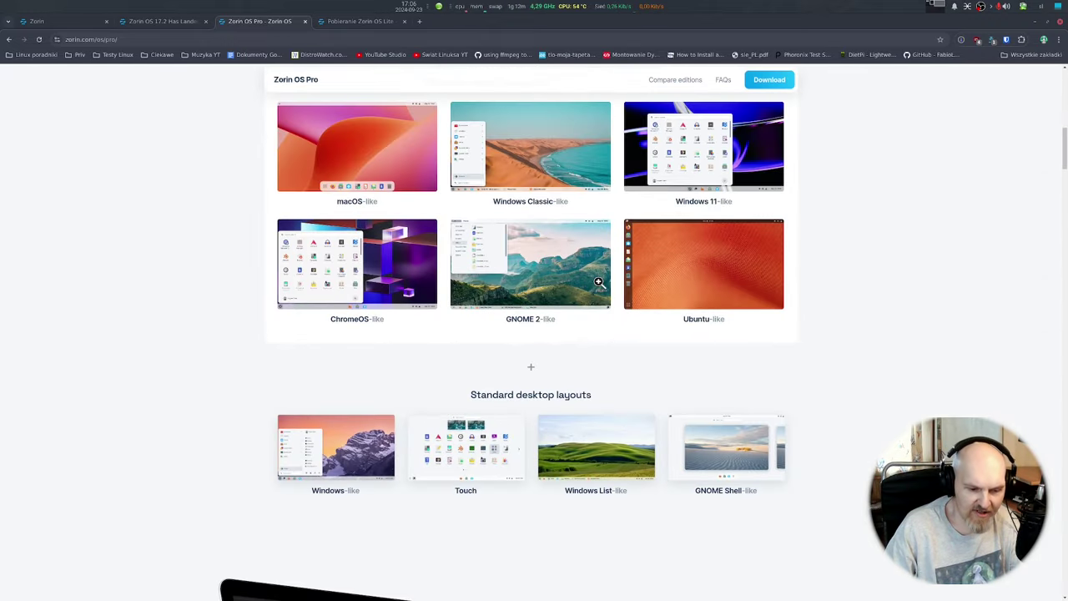
scroll(598, 283, "up", 11)
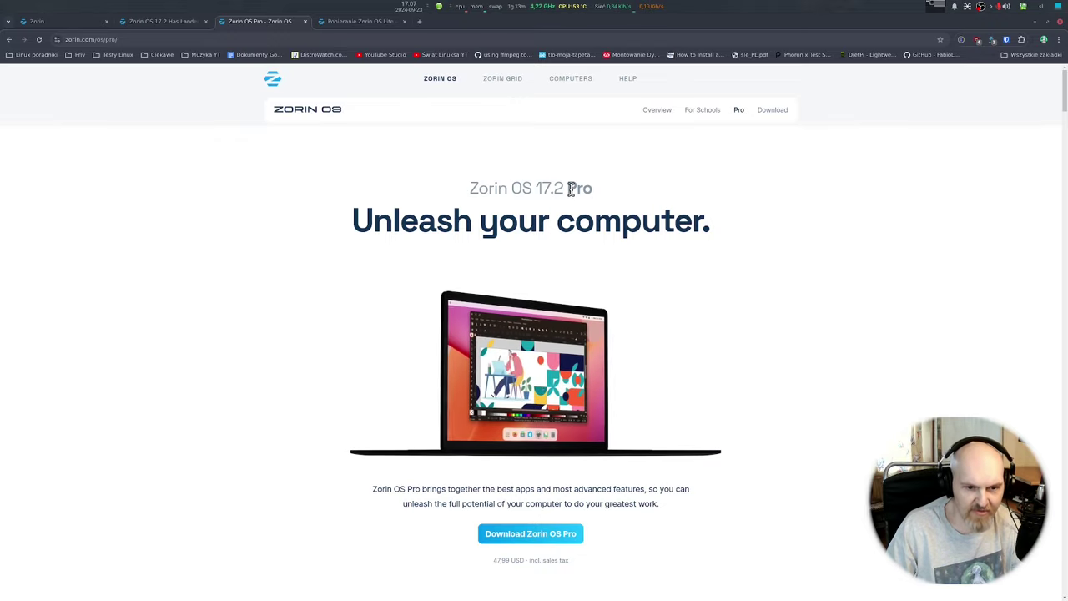
scroll(570, 190, "down", 10)
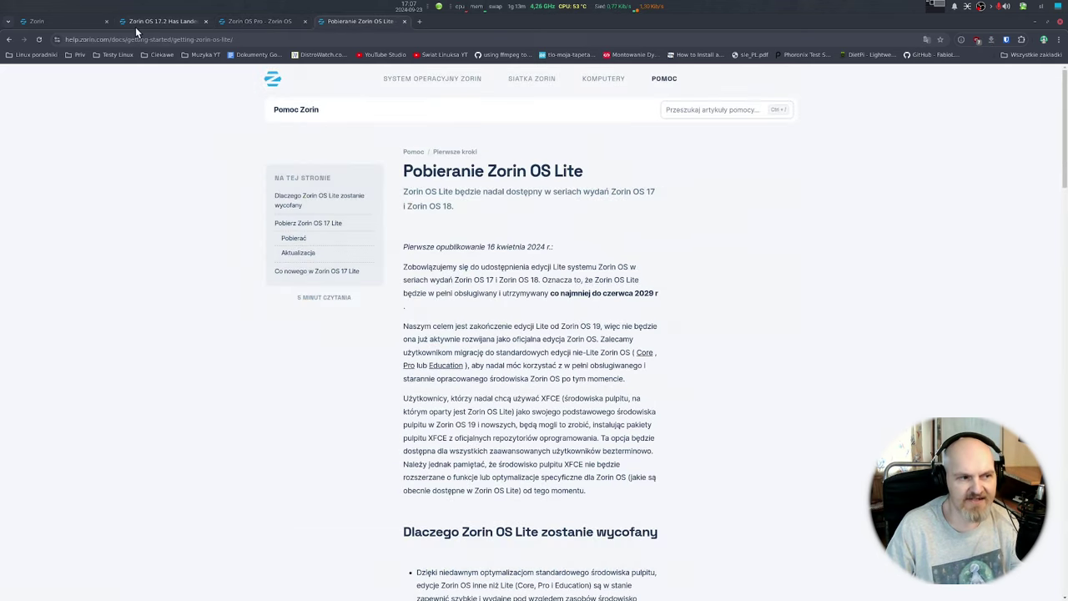
Show the Zorin home page, and return to the open help article about getting Zorin OS Lite
left_click(59, 22)
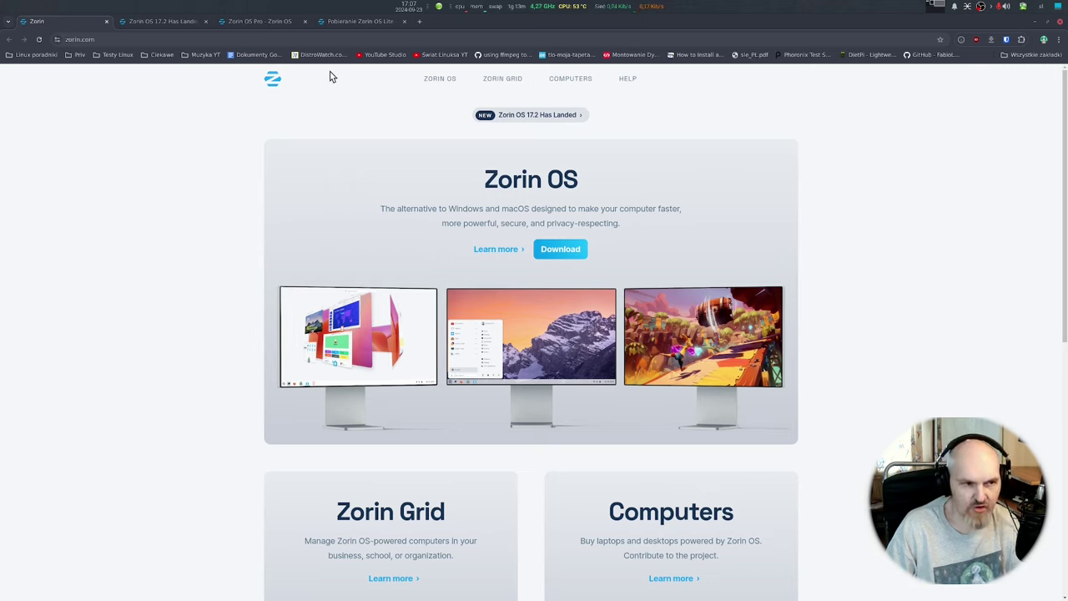
left_click(351, 22)
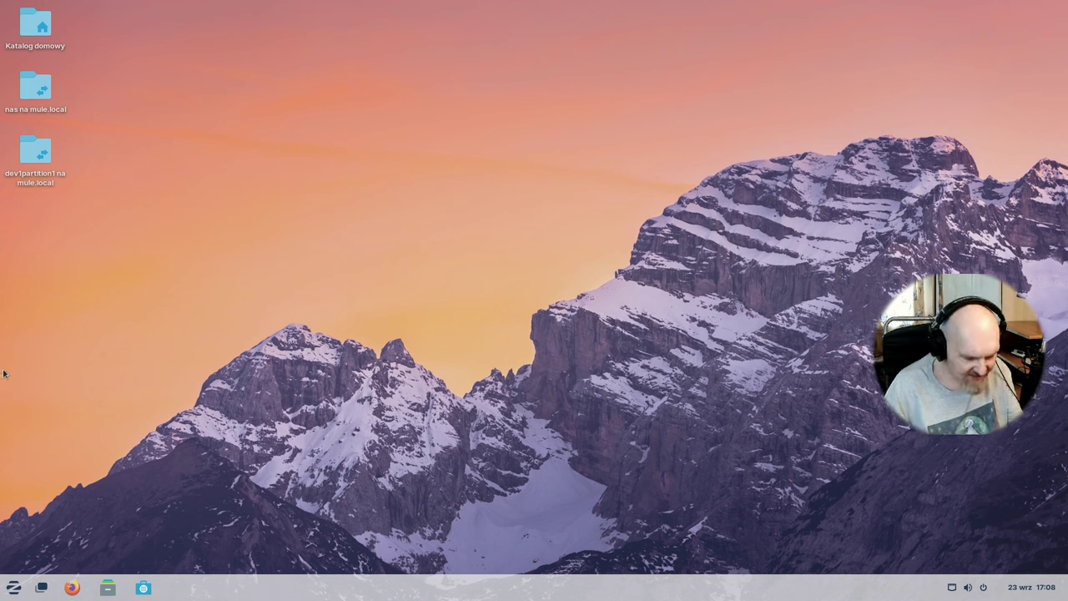
Open Zorin Appearance on the Zorin OS desktop and move its window higher on the screen
left_click(4, 588)
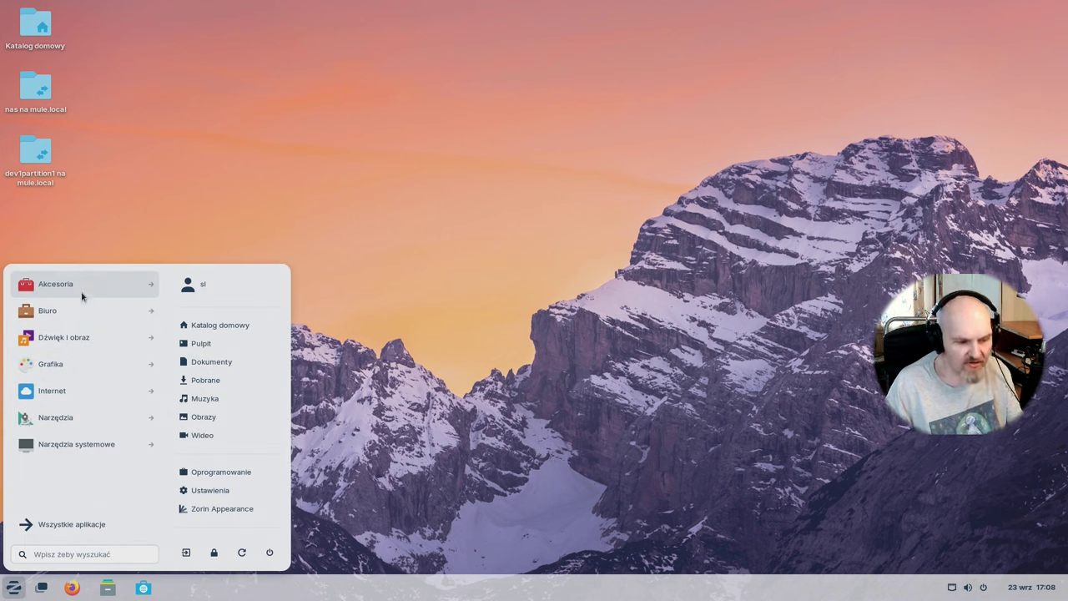
left_click(224, 508)
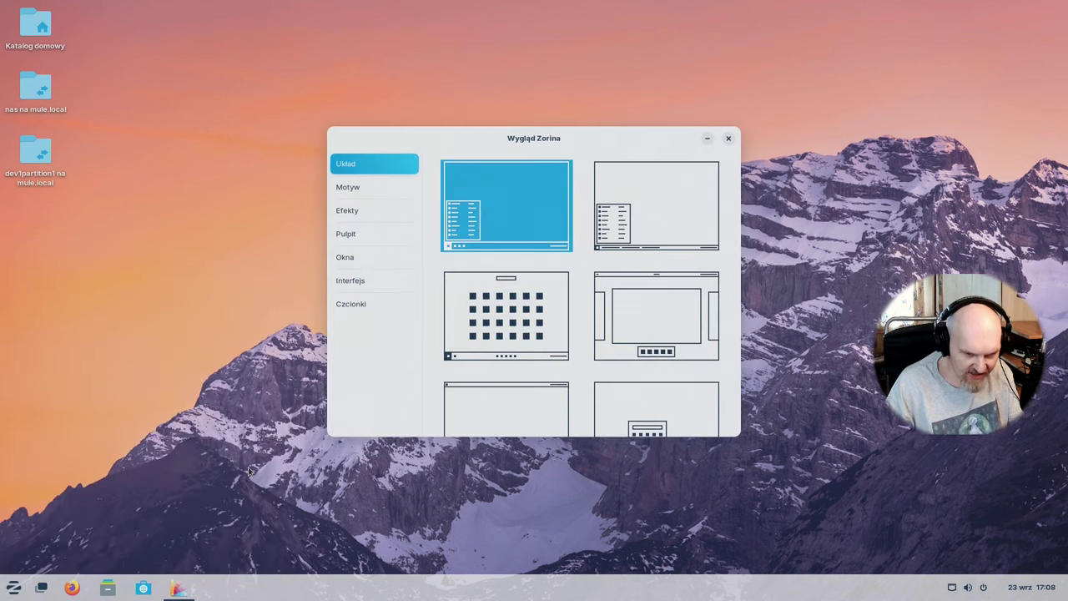
left_click_drag(552, 149, 509, 85)
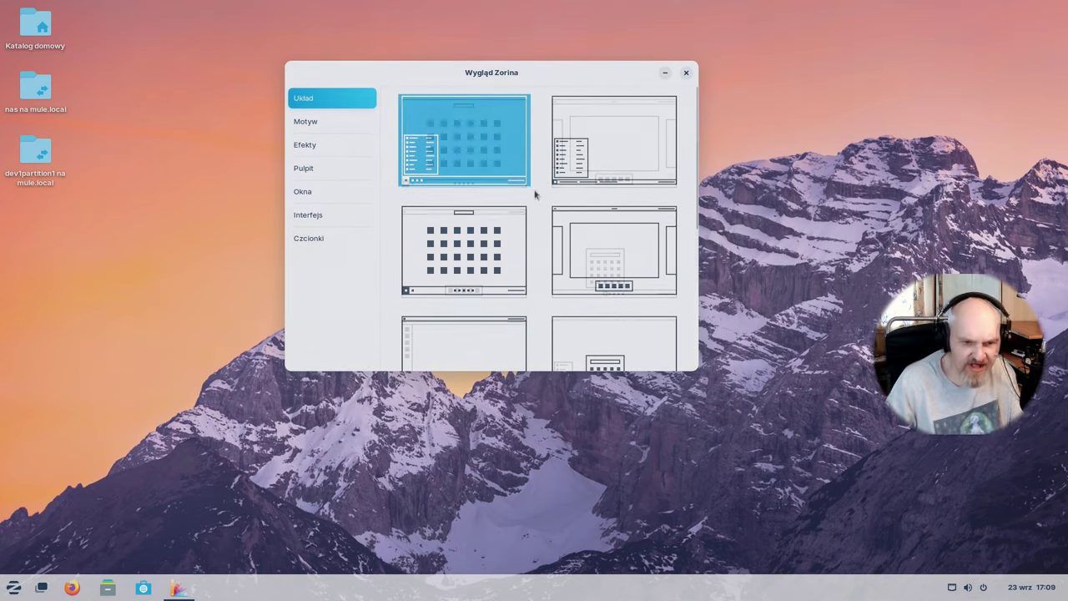
Apply the desktop layout with a labelled window list and preview its start menu
left_click(594, 152)
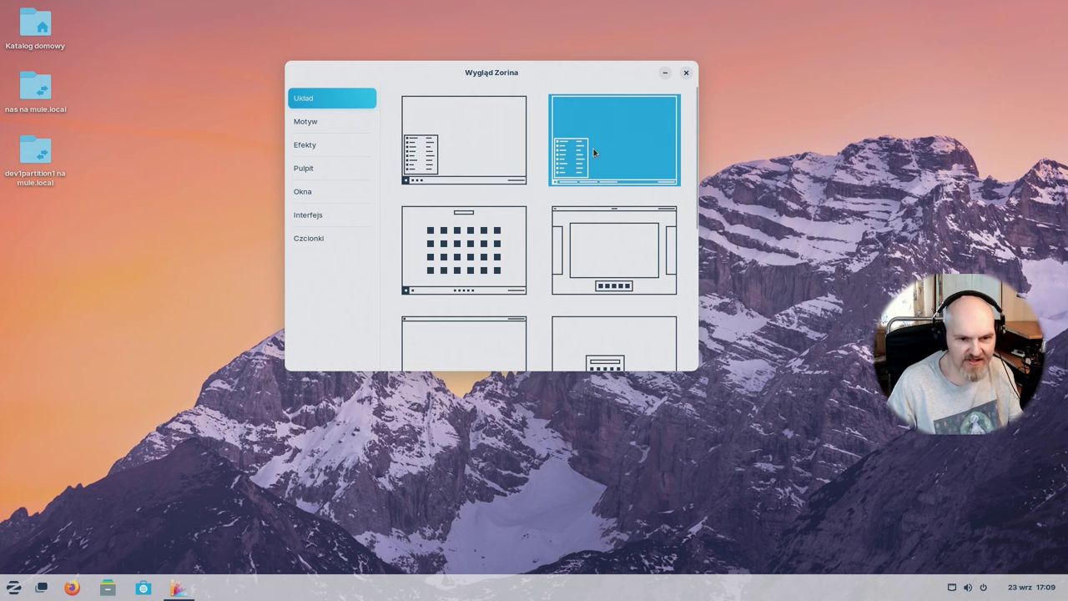
left_click(4, 588)
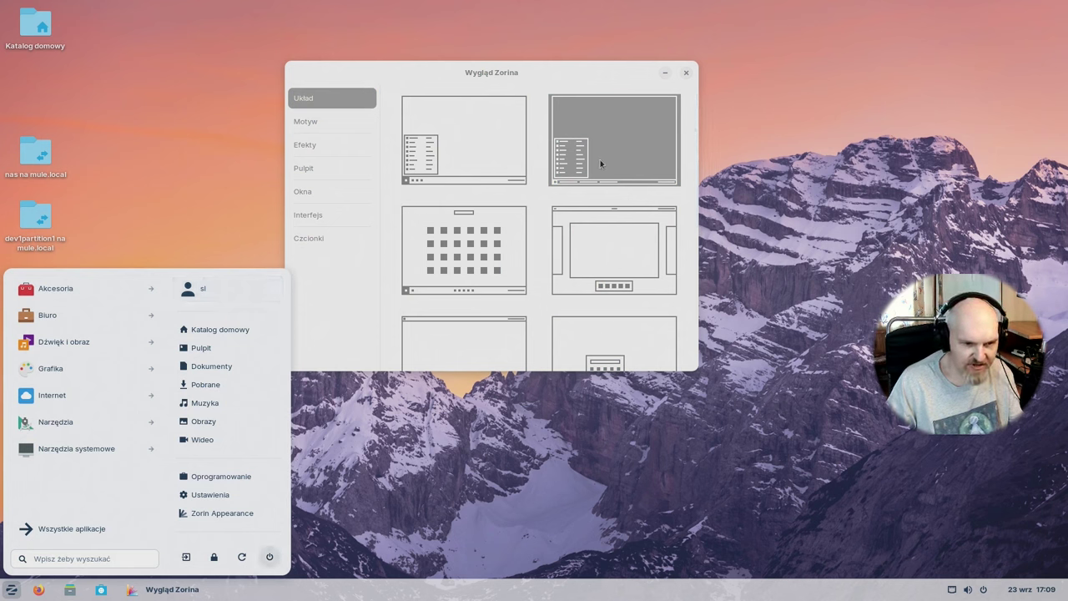
left_click(471, 235)
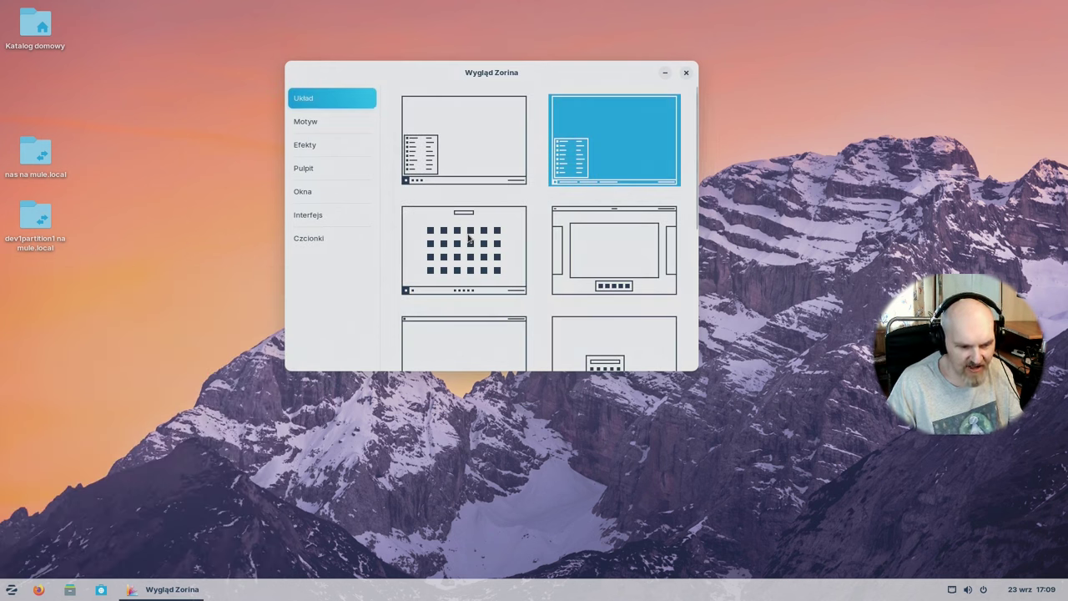
Apply the touch-style desktop layout with the full-screen app grid and preview its application overview
left_click(469, 237)
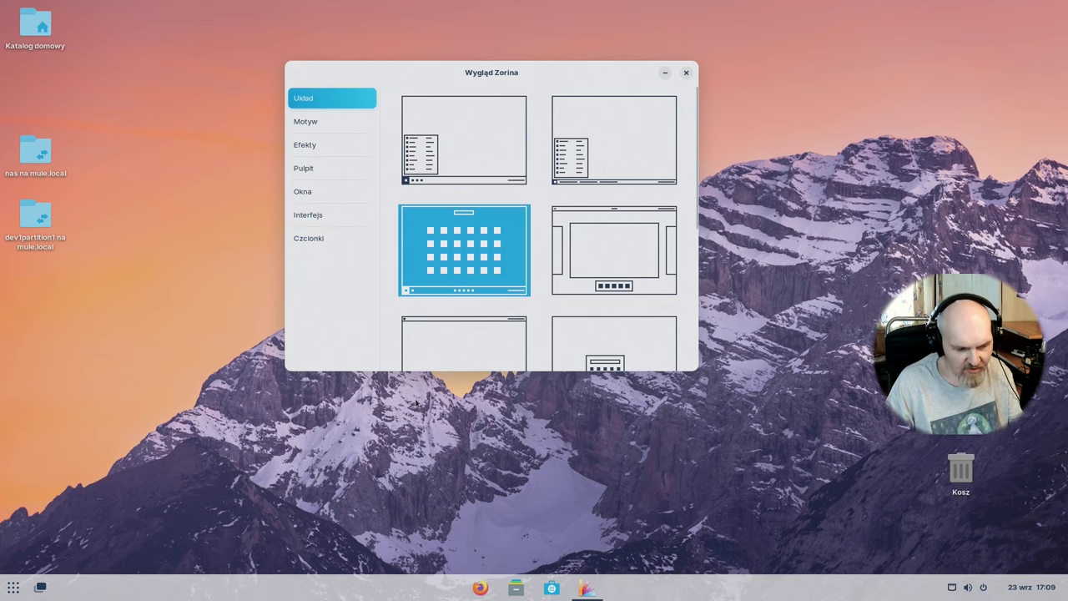
left_click(20, 589)
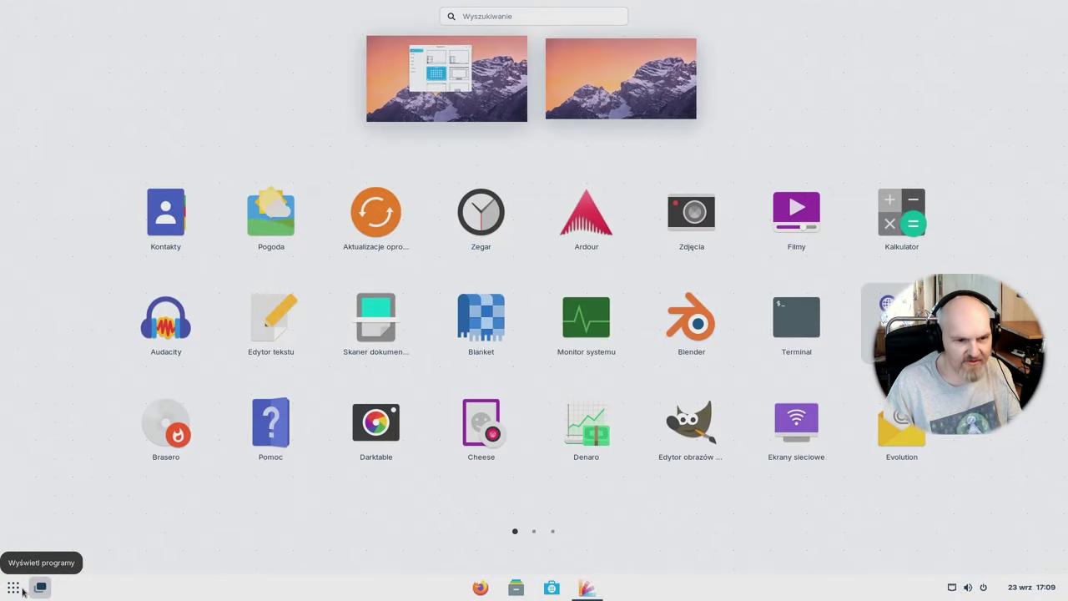
left_click(26, 588)
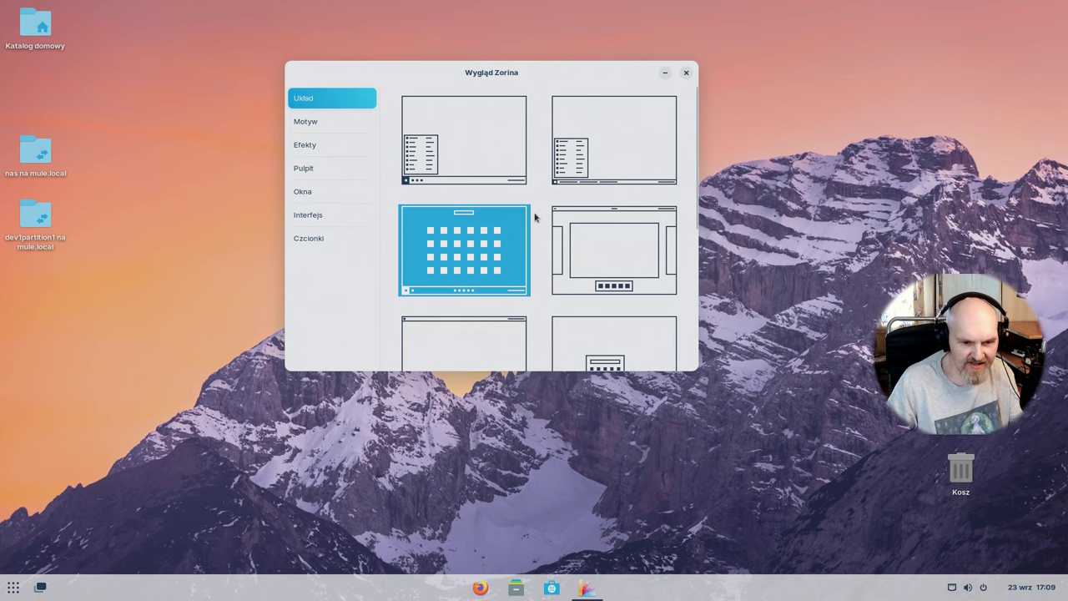
Apply the GNOME Shell-like desktop layout and preview its activities overview by switching between the workspaces
left_click(599, 236)
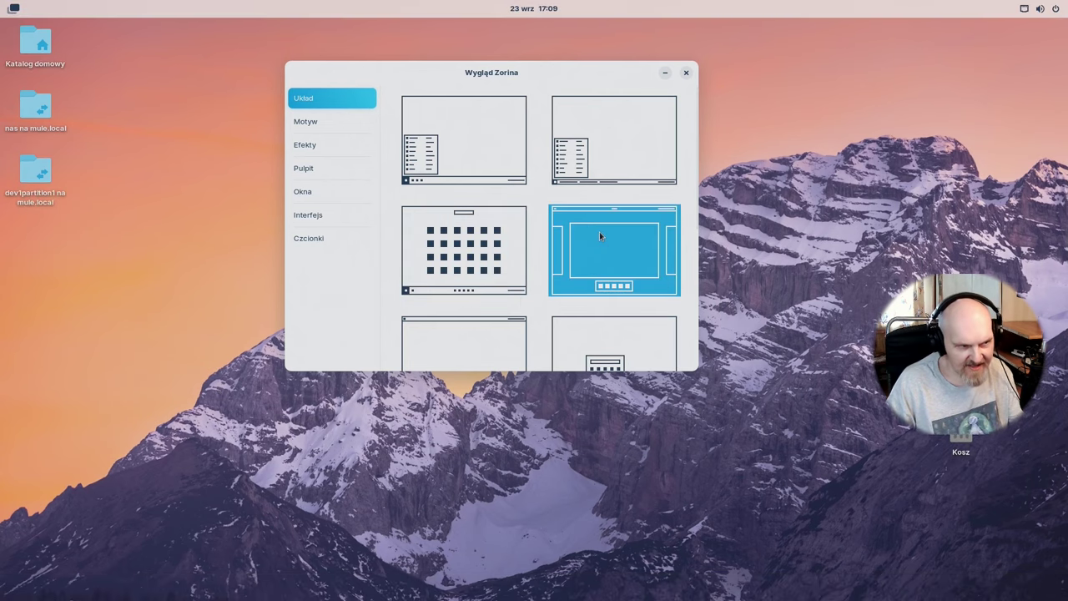
key("super")
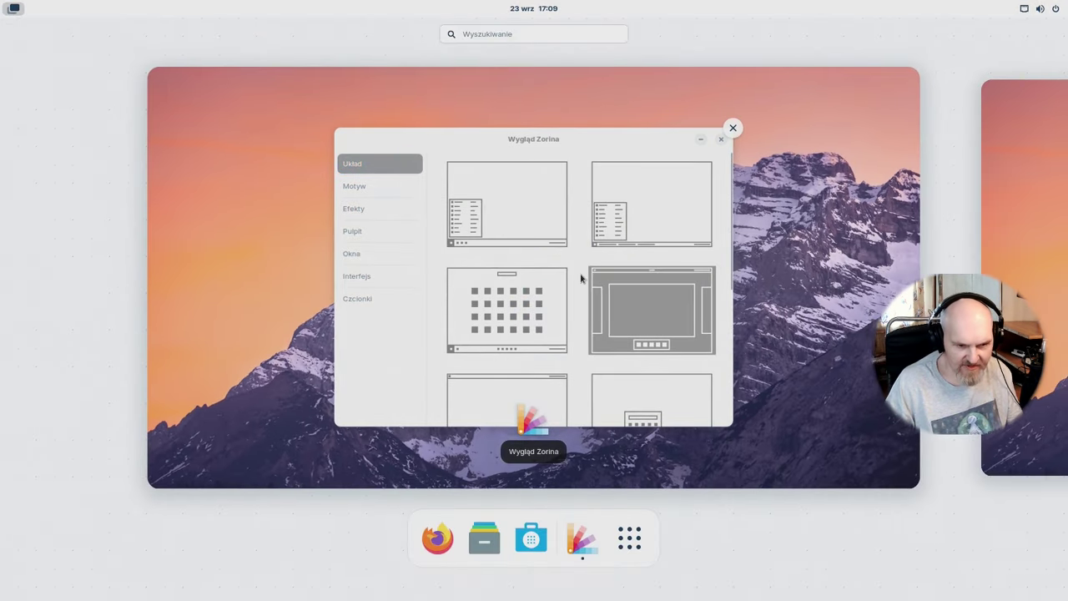
scroll(529, 358, "down", 1)
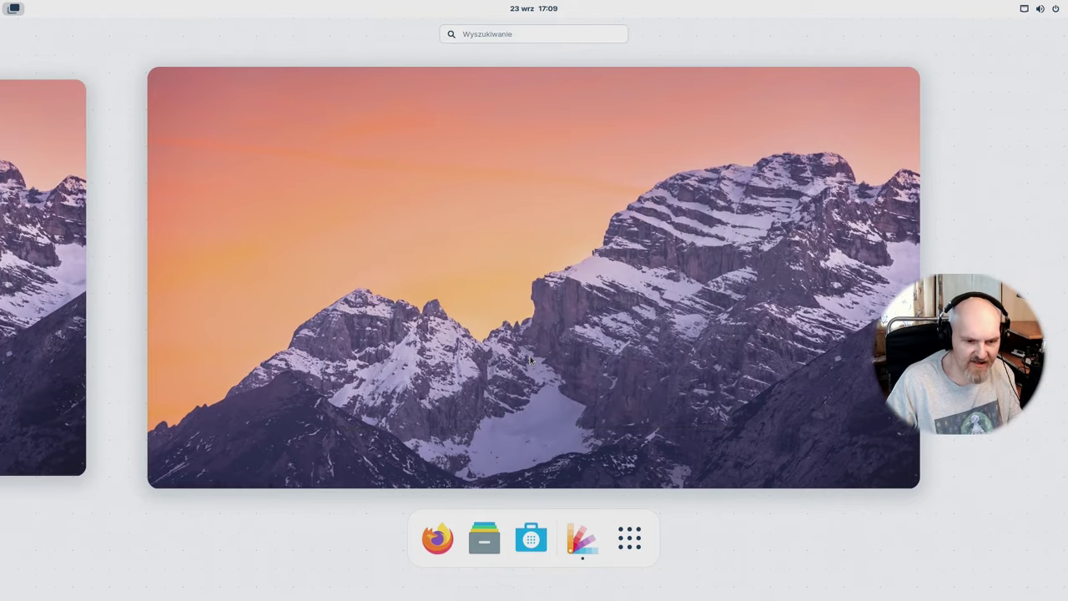
scroll(532, 358, "up", 1)
scroll(531, 360, "down", 1)
scroll(531, 360, "up", 1)
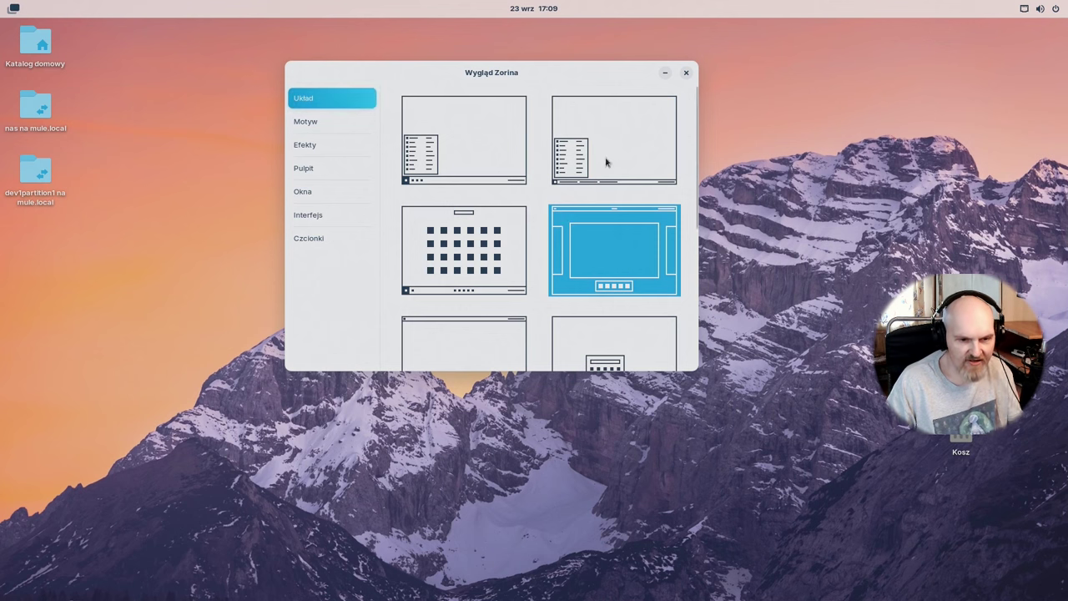
Apply the top-bar layout with a floating dock, switch to the centred-taskbar layout and preview its app grid menu
scroll(608, 162, "down", 3)
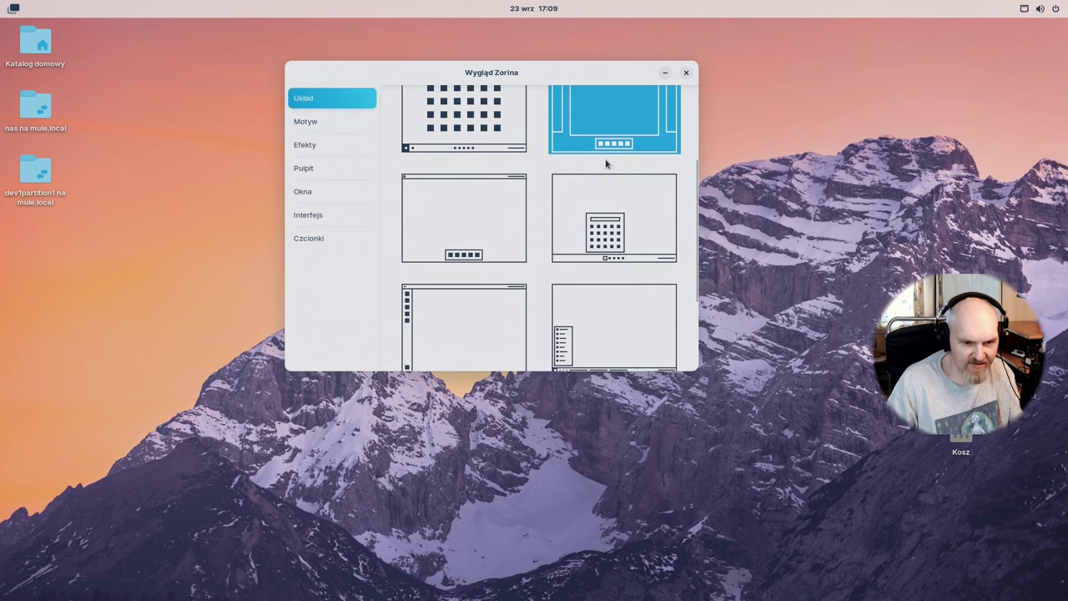
left_click(481, 220)
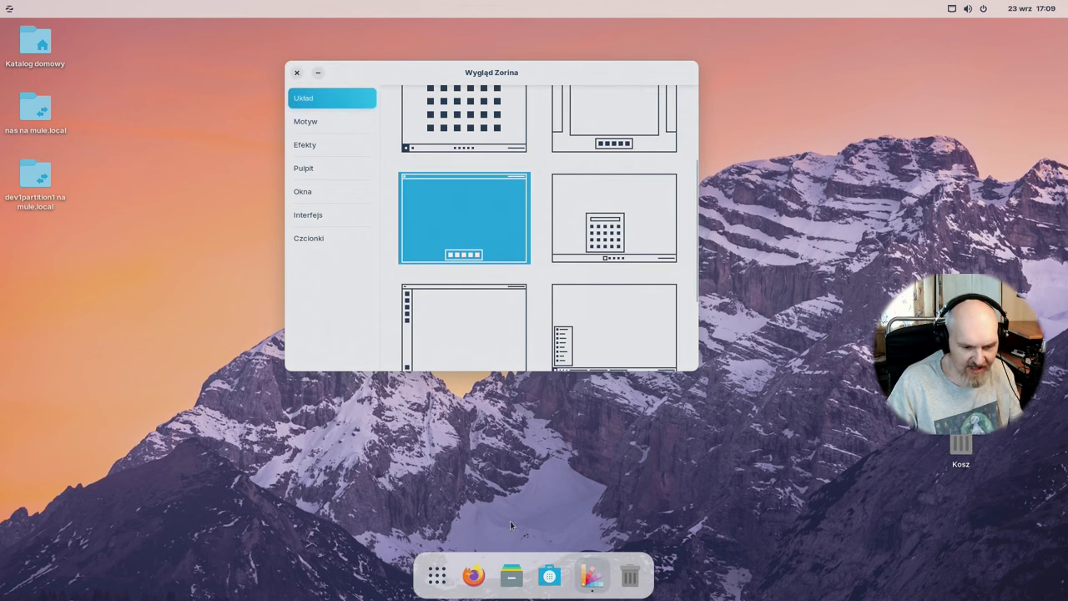
left_click(606, 224)
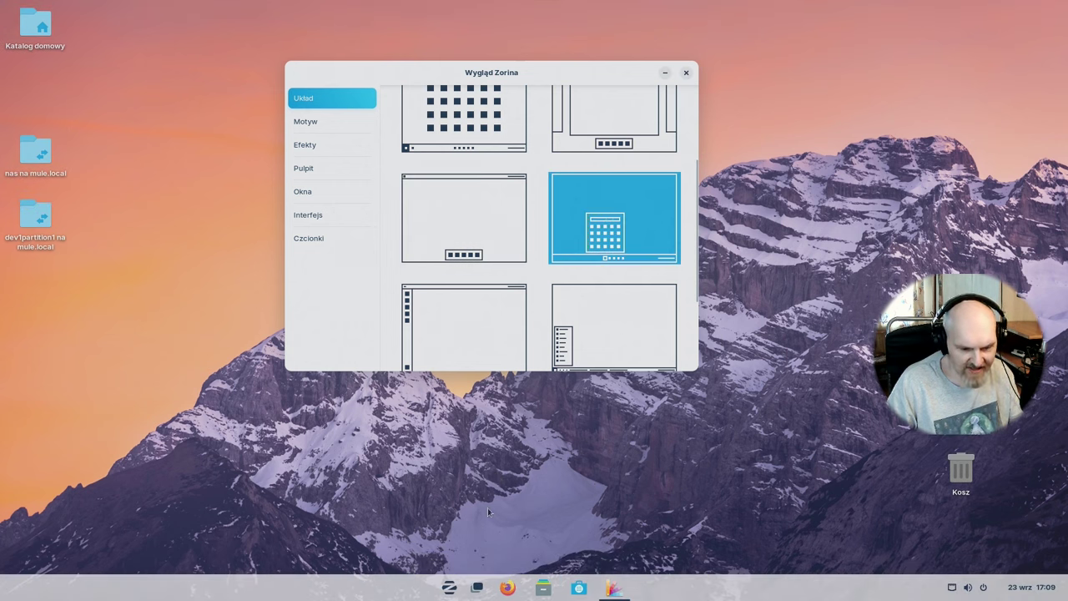
left_click(451, 589)
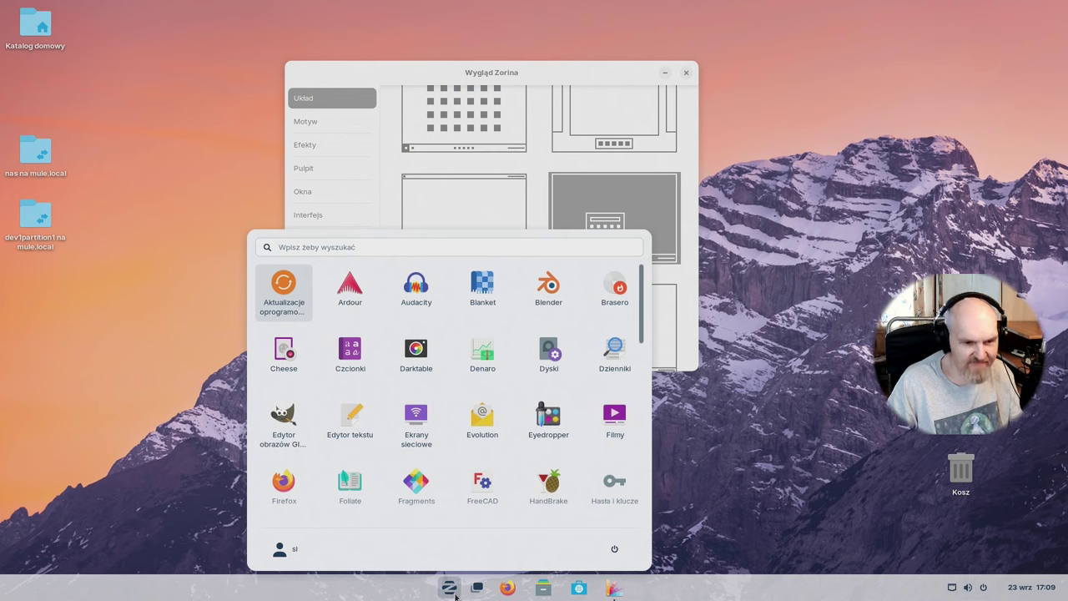
left_click(451, 589)
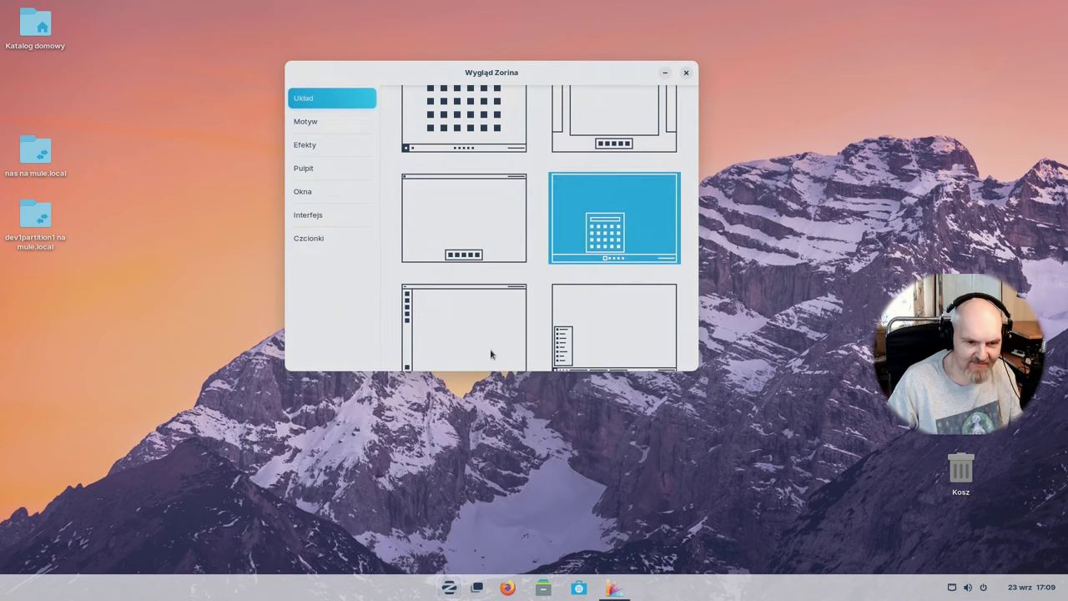
Apply the vertical side dock layout, switch to the compact layout with a labelled window list and preview its category menu
scroll(529, 237, "down", 2)
left_click(409, 221)
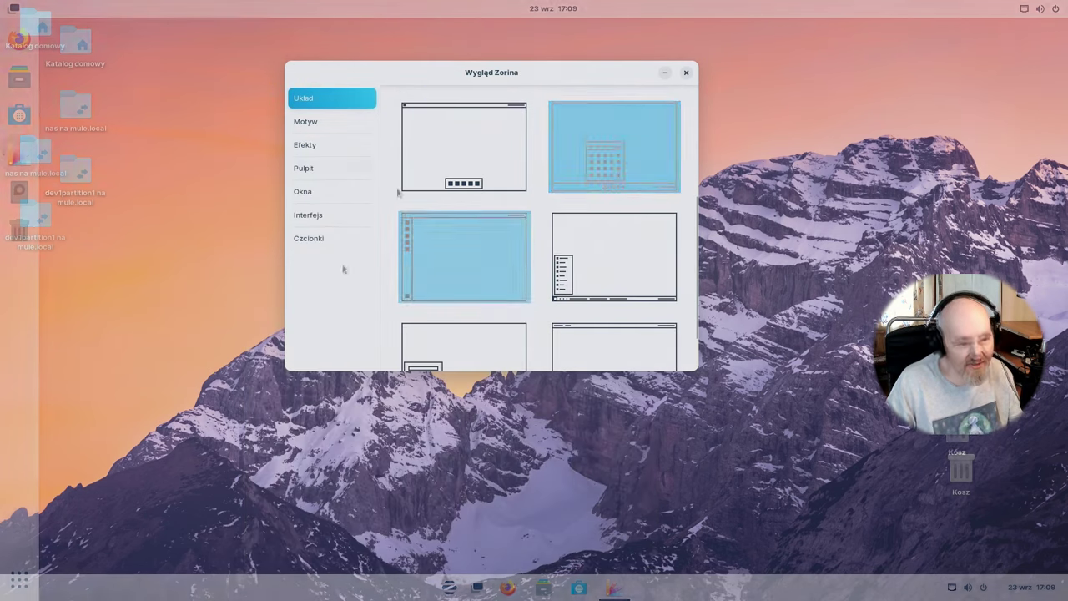
left_click(668, 270)
left_click(11, 589)
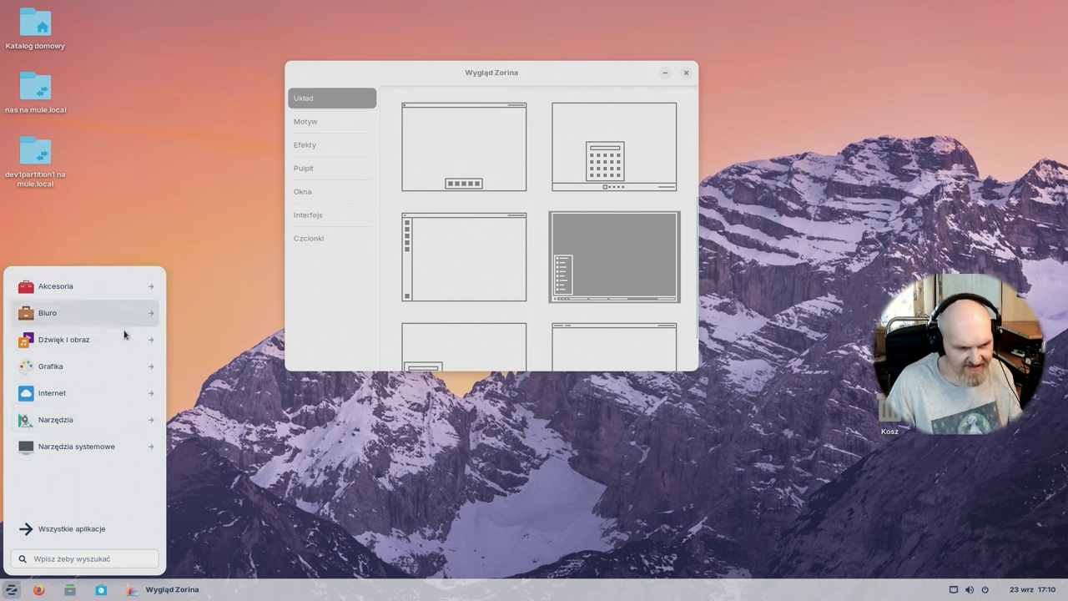
left_click(538, 292)
Apply the desktop layout with centred app icons and a corner app grid menu, and preview that menu
scroll(541, 291, "down", 3)
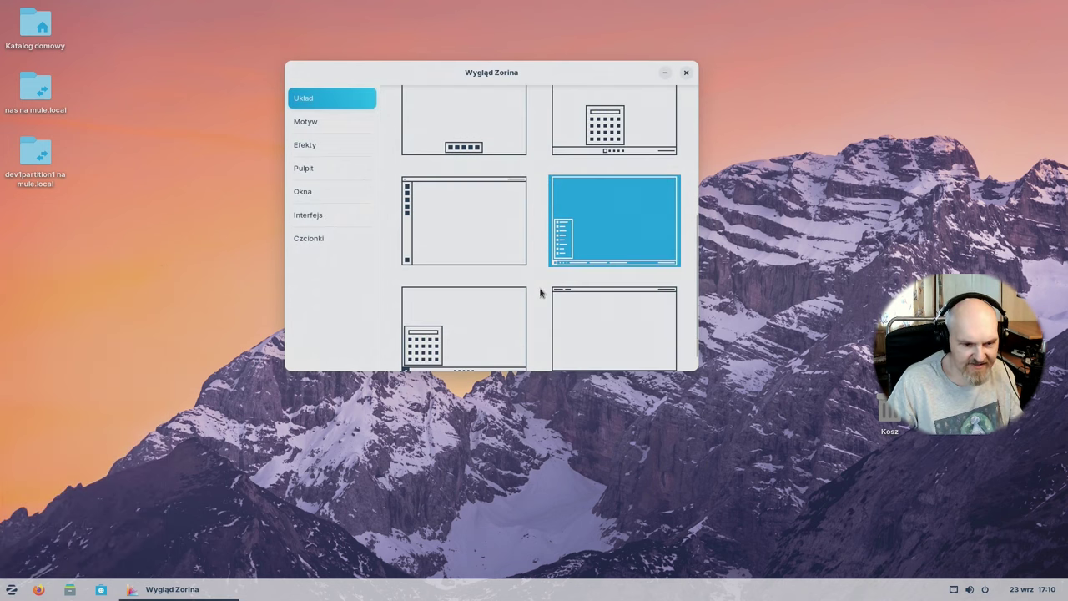
left_click(477, 317)
left_click(14, 587)
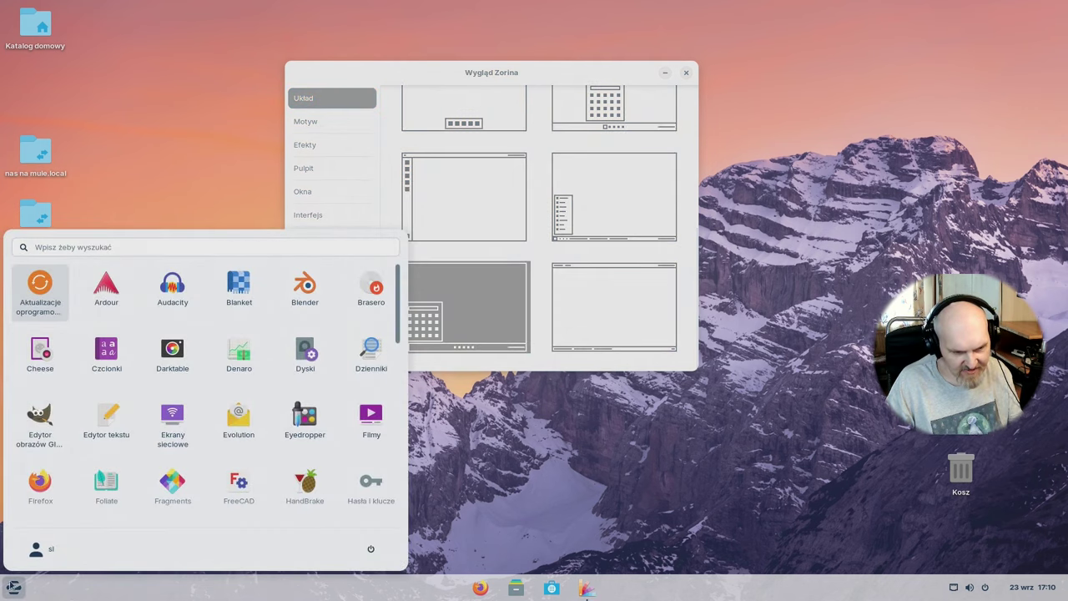
Apply the classic two-panel GNOME layout and test its show-desktop function by hiding and restoring the window
left_click(590, 286)
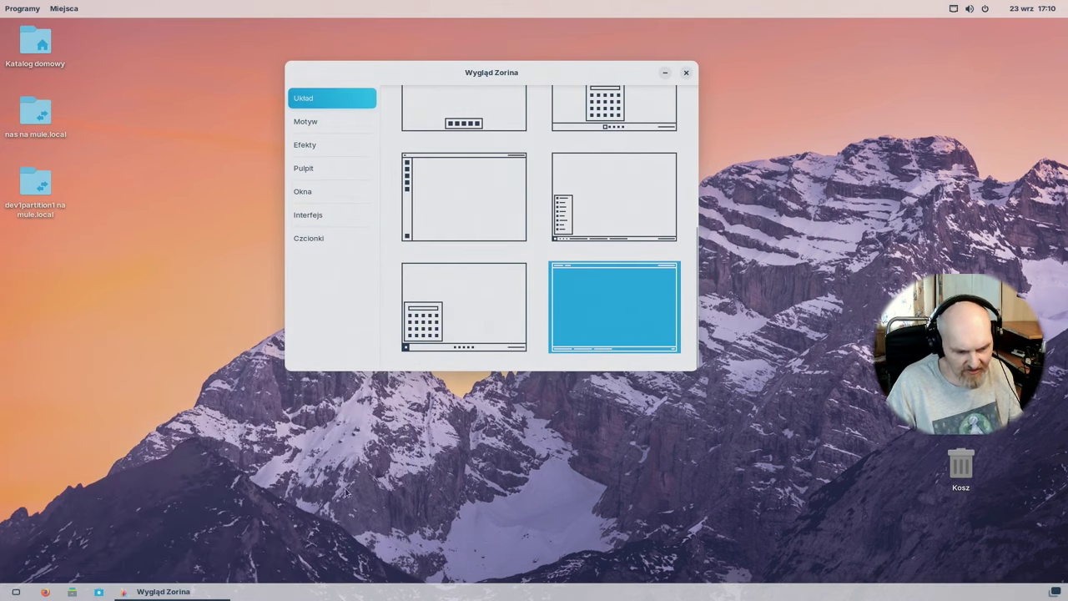
left_click(15, 591)
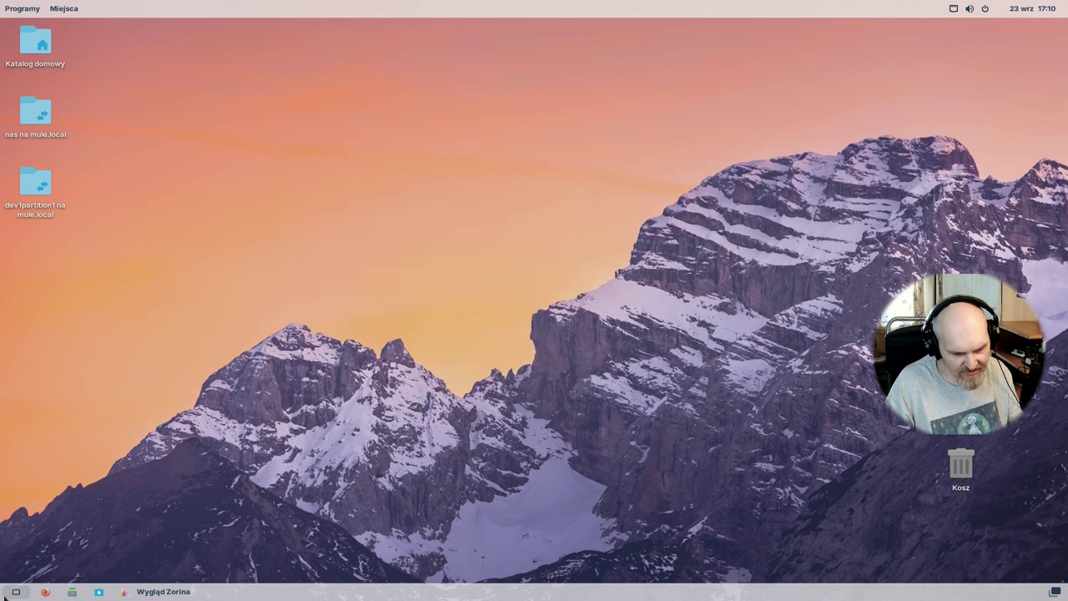
left_click(15, 591)
left_click(15, 592)
left_click(15, 592)
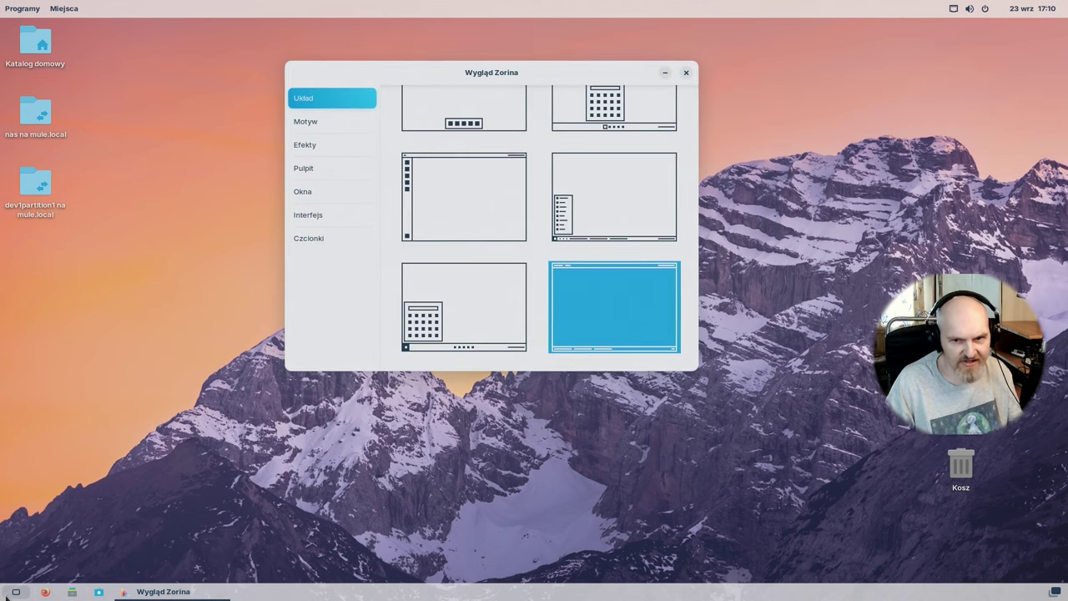
Preview the Programy and Miejsca menus of the two-panel layout, including the Biuro application category
left_click(2, 4)
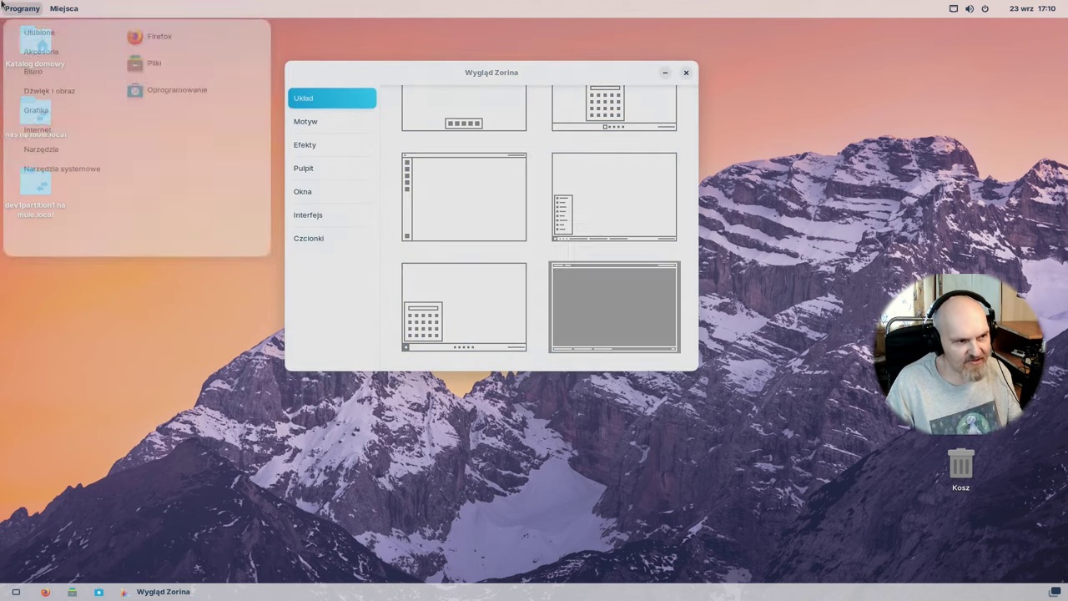
left_click(67, 7)
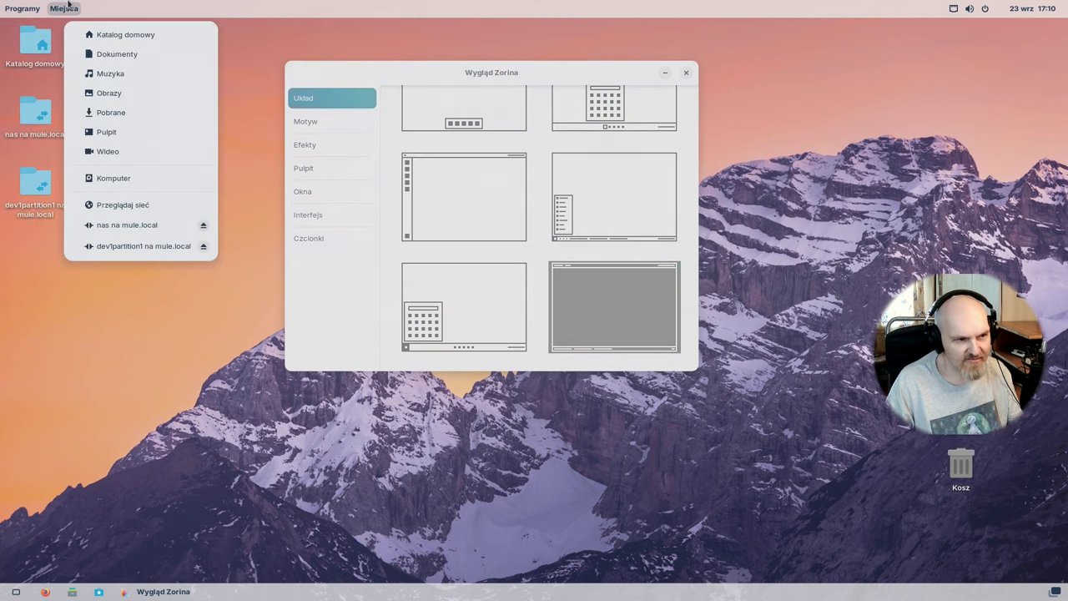
left_click(38, 8)
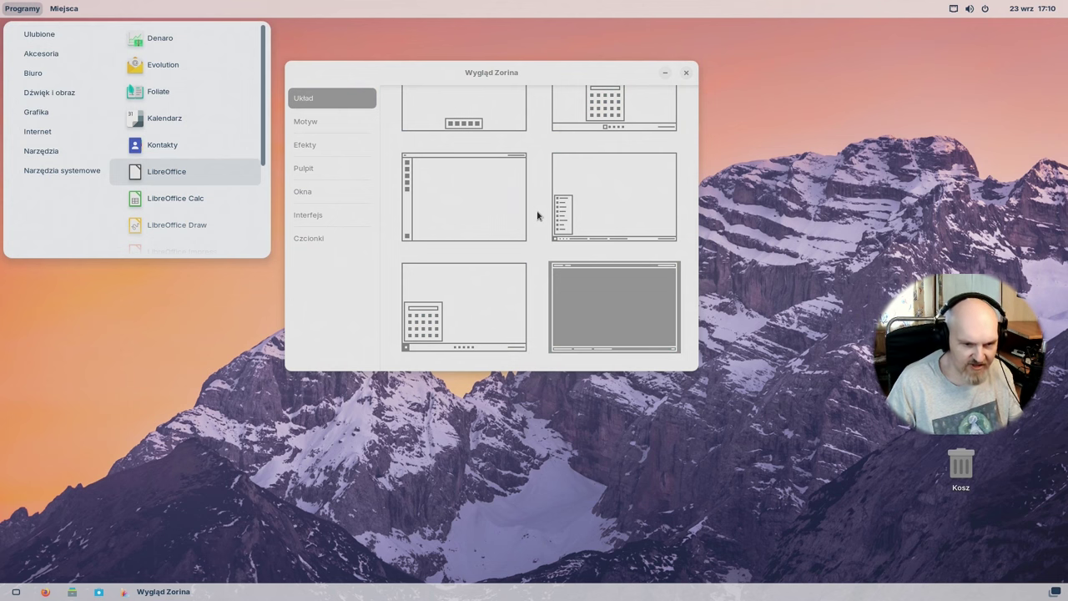
left_click(538, 215)
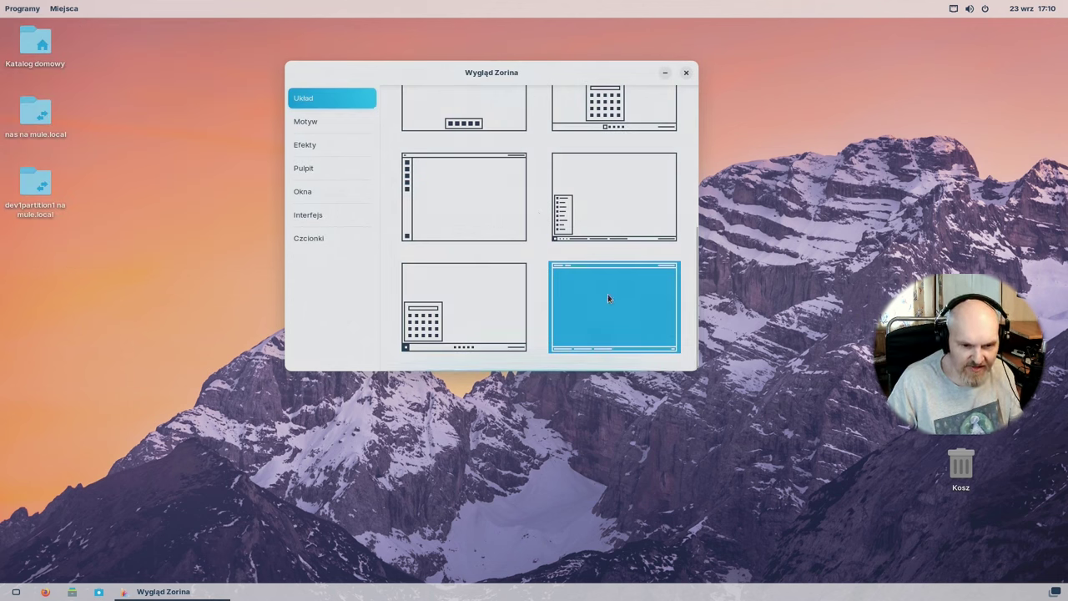
Look through the available layouts again and apply the one with a compact category menu and labelled window list
scroll(608, 313, "up", 5)
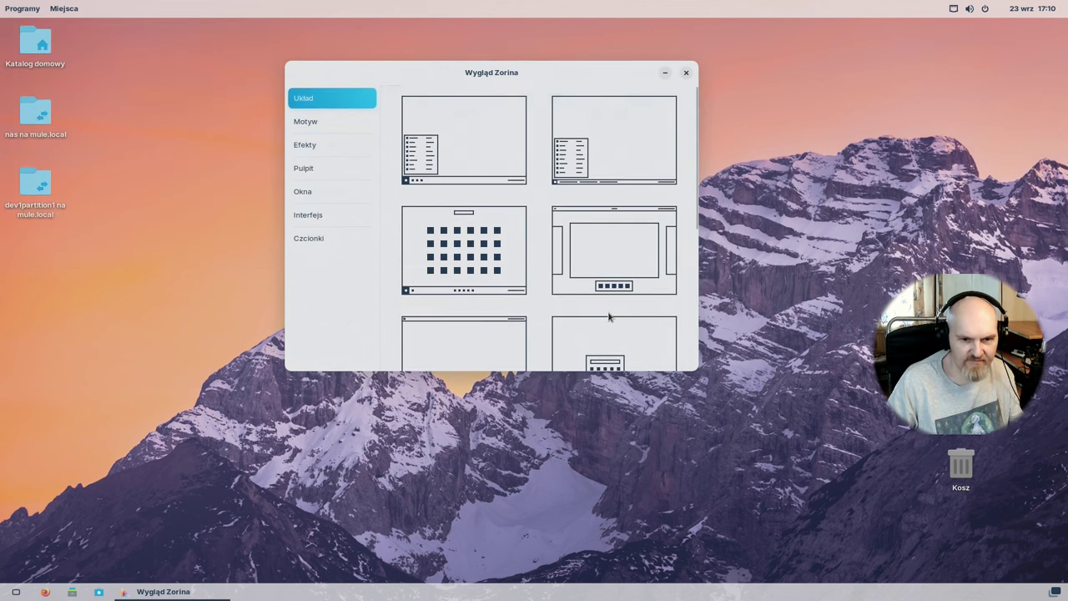
scroll(605, 230, "down", 4)
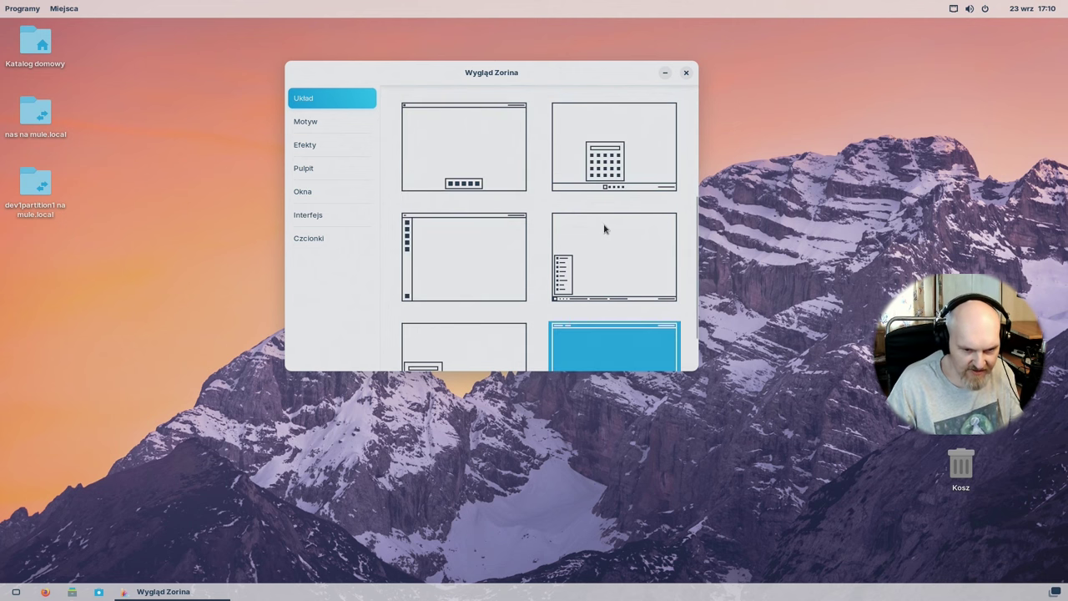
scroll(605, 230, "down", 1)
left_click(440, 316)
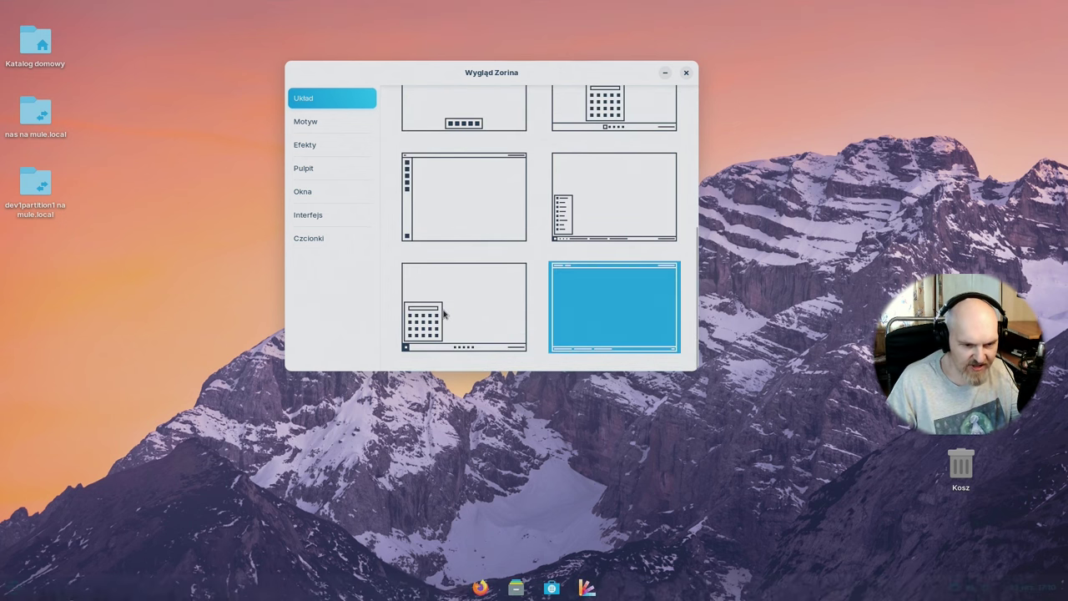
left_click(591, 194)
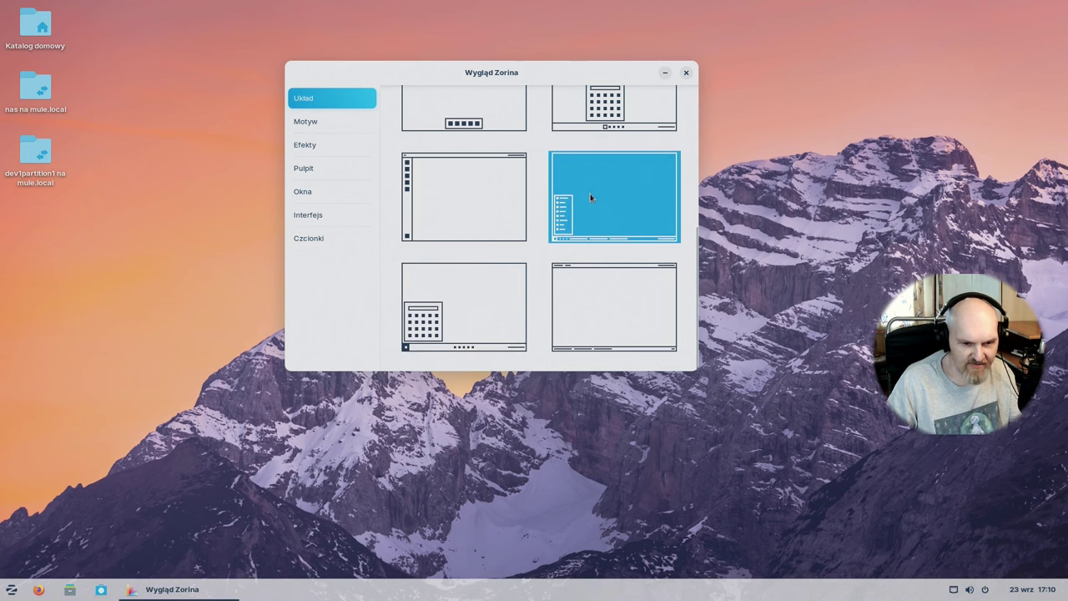
scroll(576, 208, "up", 3)
Set the Zorin theme's accent colour to purple and its background colour to dark
left_click(306, 124)
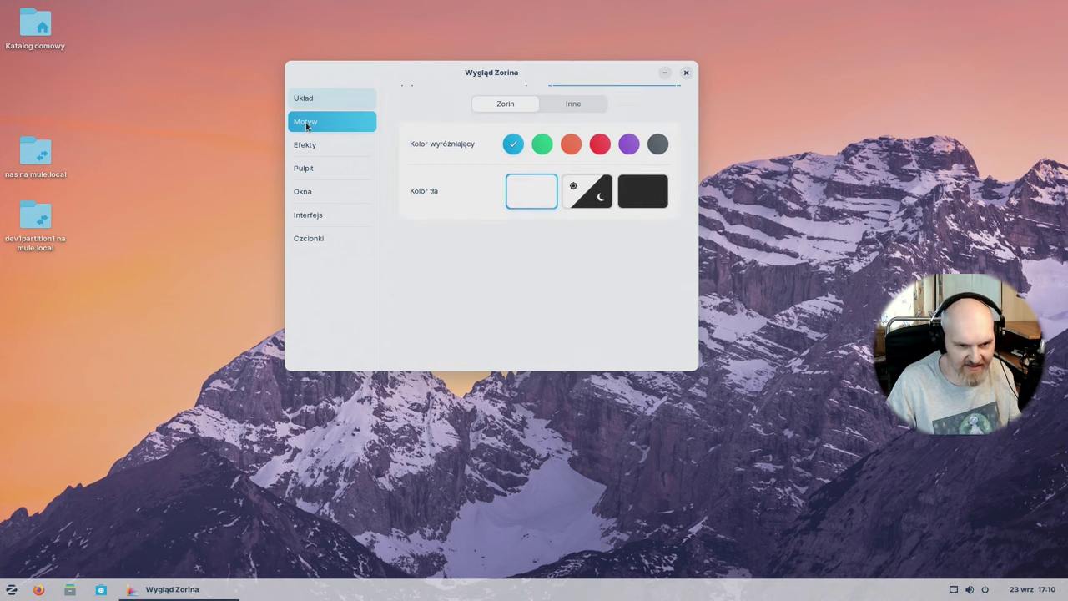
left_click(628, 142)
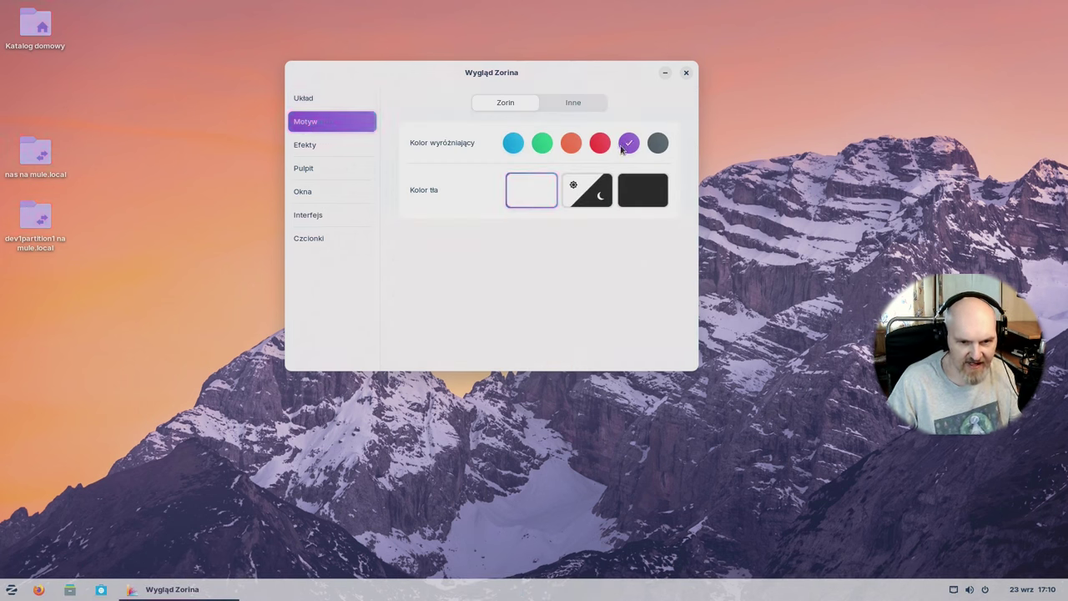
left_click(627, 178)
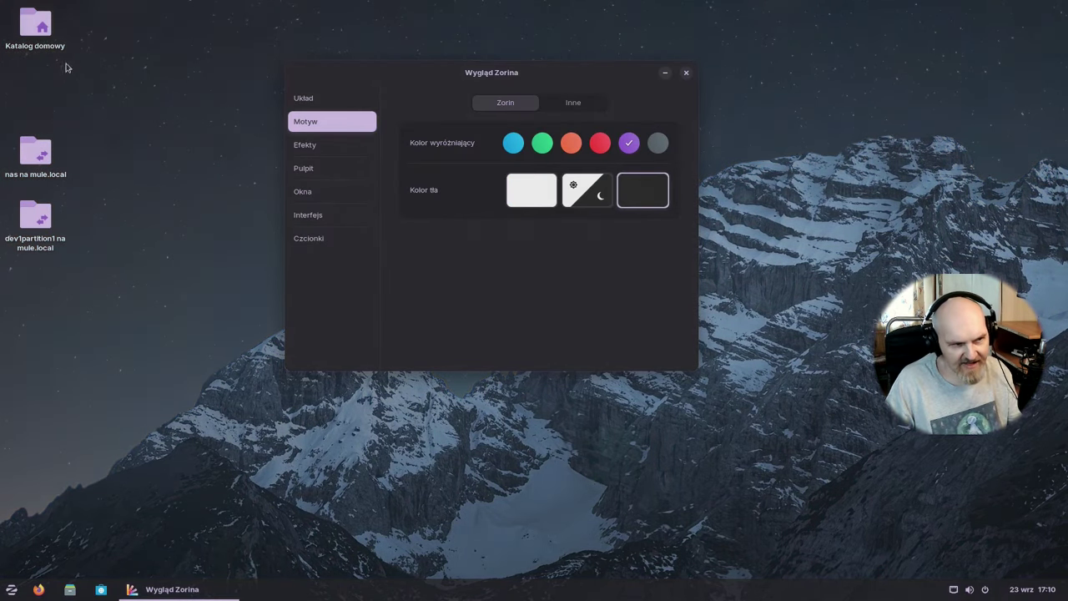
Inspect the dark purple theme in the file manager by browsing the root folder and both network shares, and close it
double_click(42, 27)
key("alt+Up")
key("alt+Up")
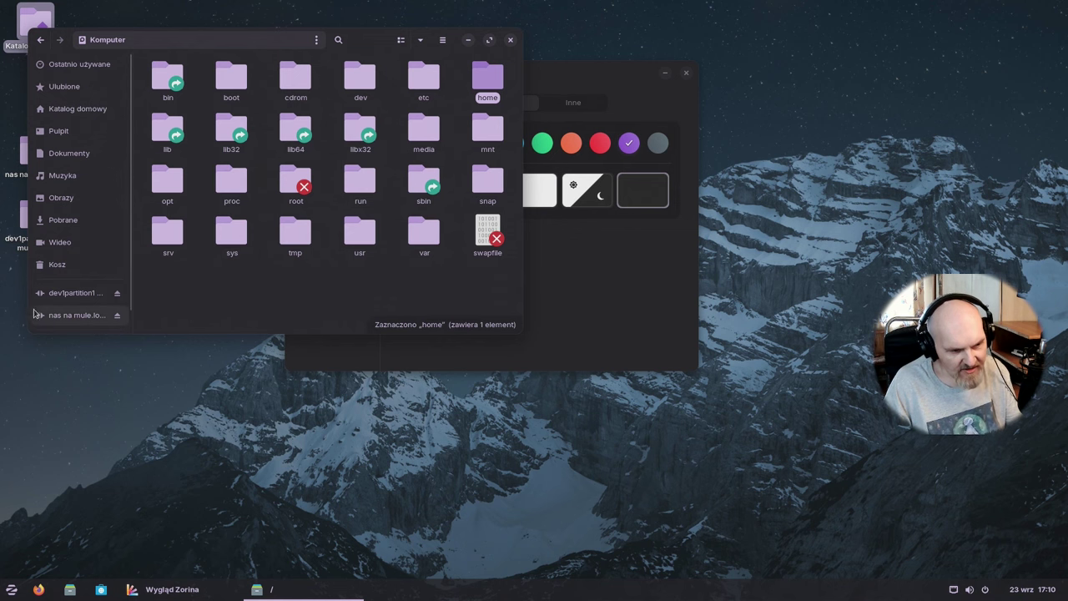
left_click(61, 293)
left_click(67, 315)
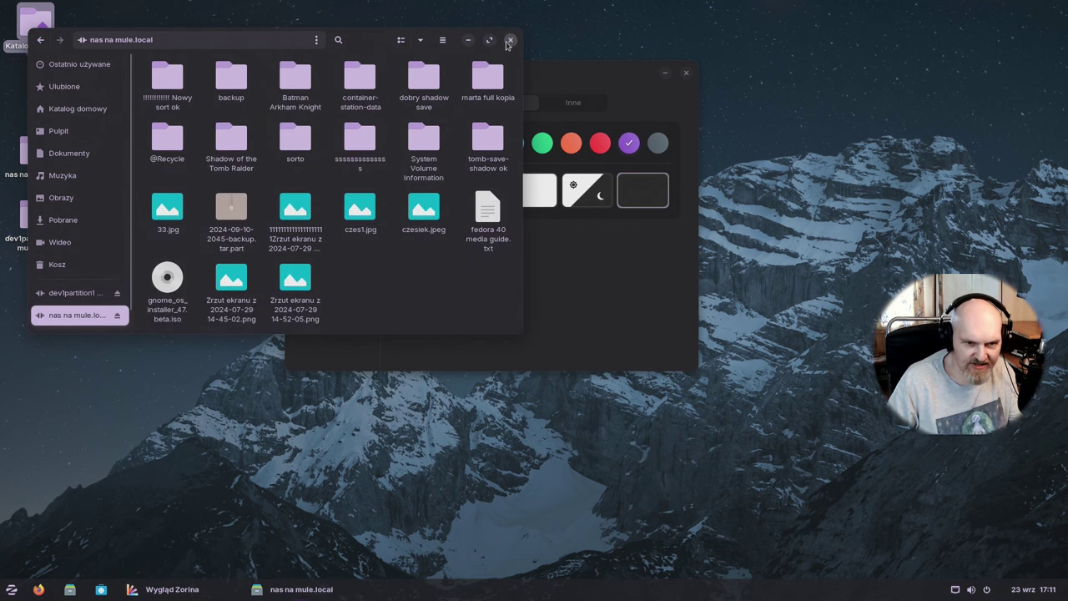
left_click(510, 40)
Set the theme's background colour to light and review the Efekty, Pulpit and Okna settings
left_click(532, 190)
left_click(332, 151)
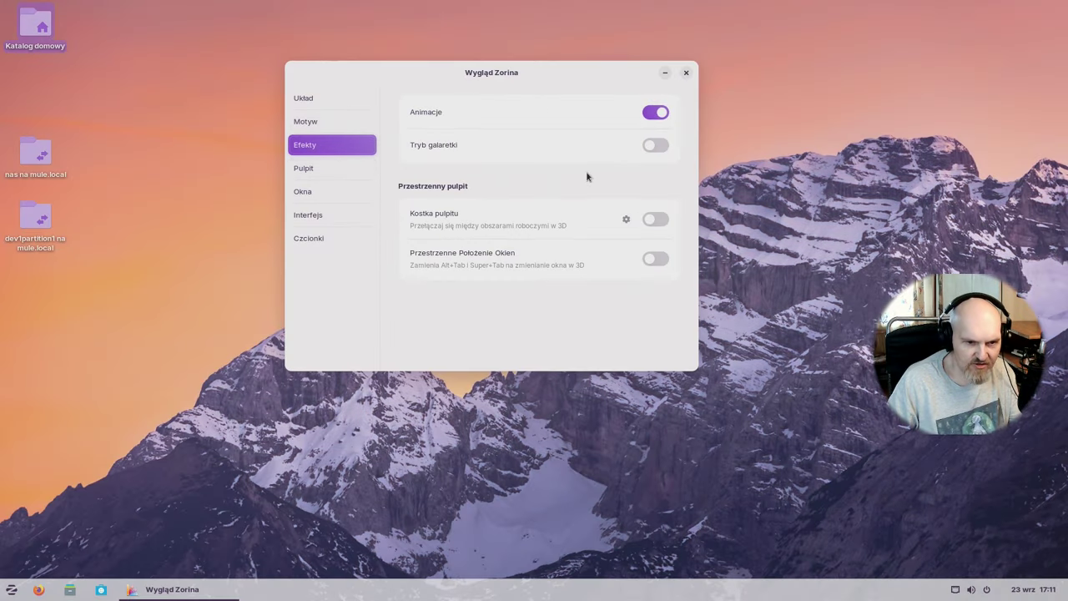
left_click(321, 172)
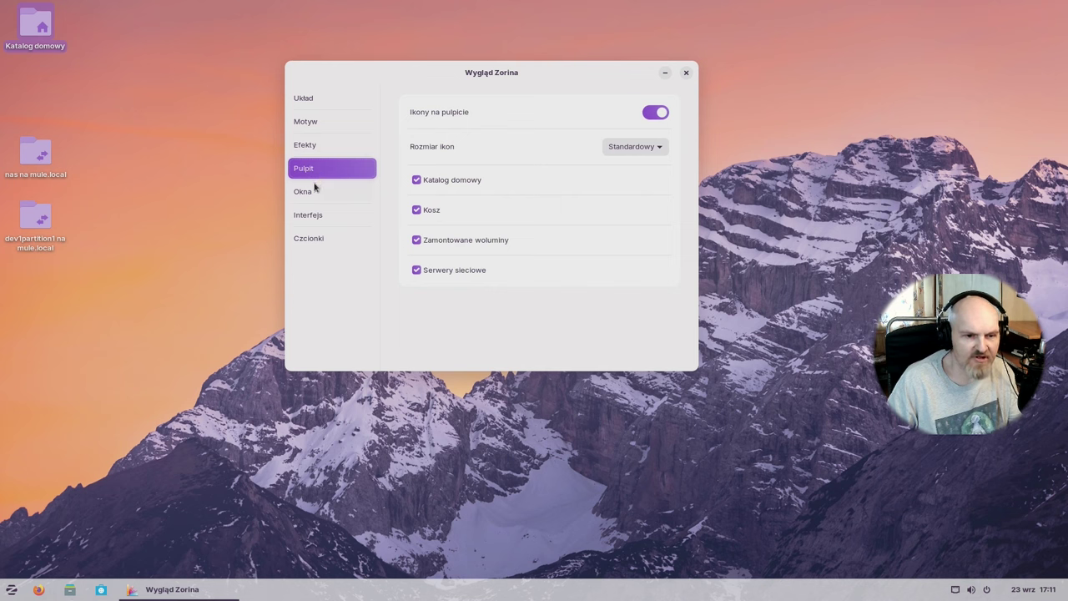
left_click(314, 190)
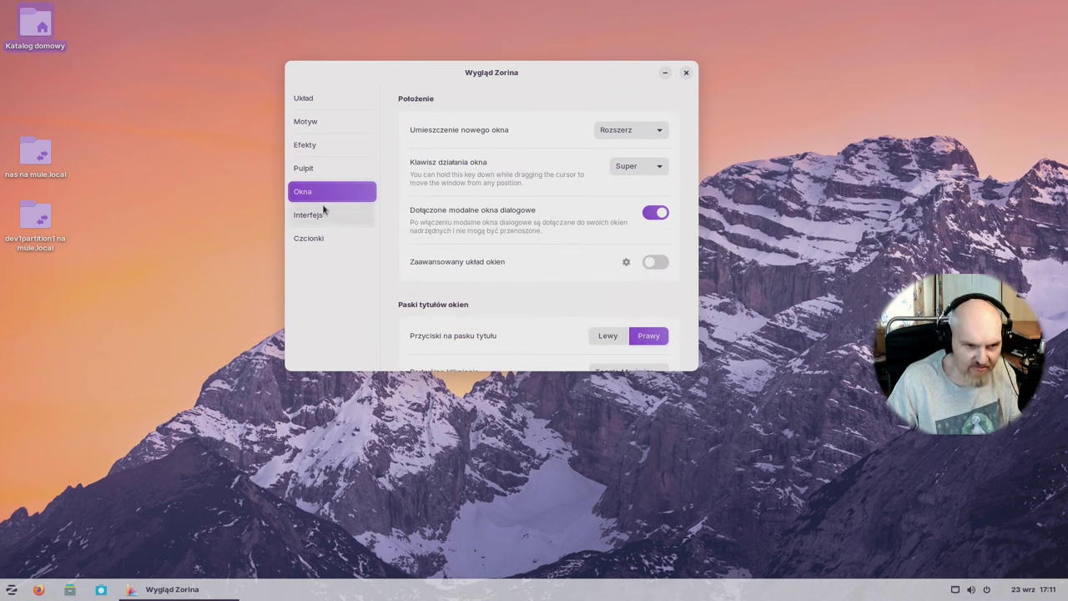
scroll(473, 239, "down", 1)
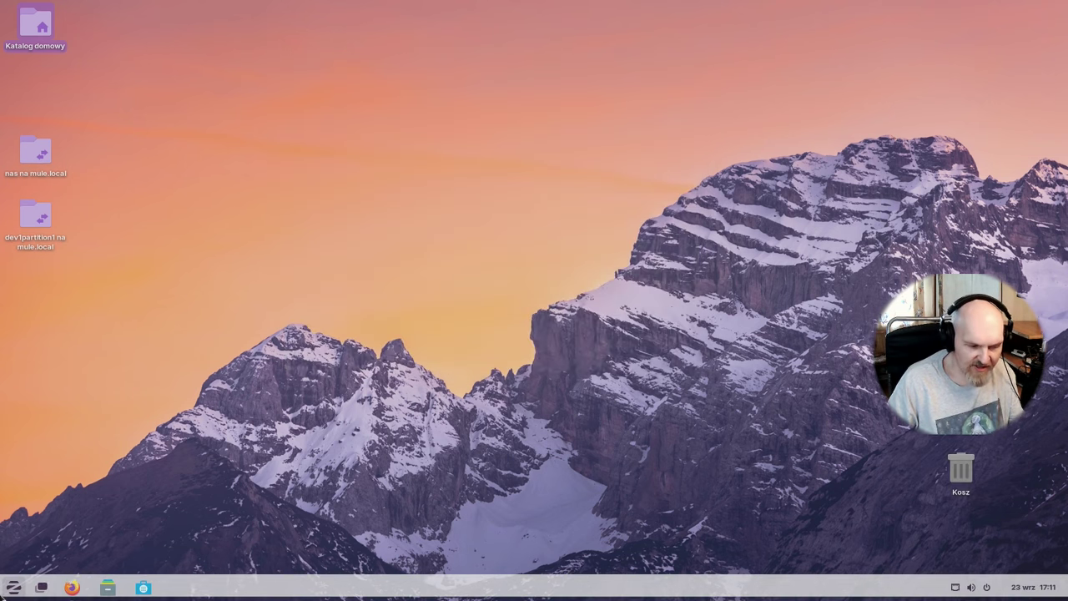
Open the start menu and look through the applications in the Akcesoria and Biuro categories
left_click(11, 587)
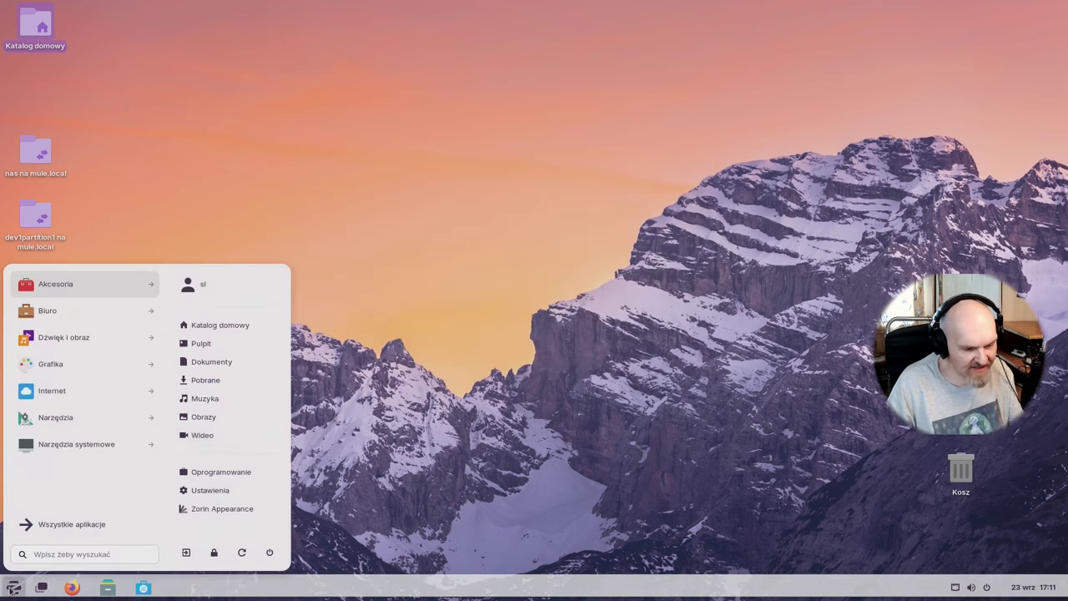
left_click(69, 287)
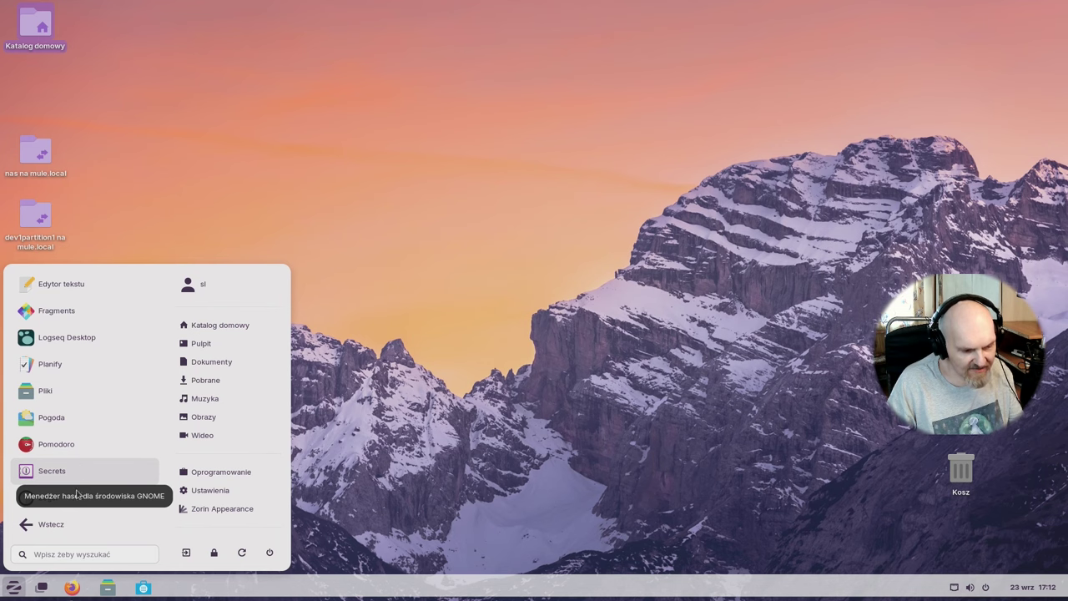
left_click(72, 522)
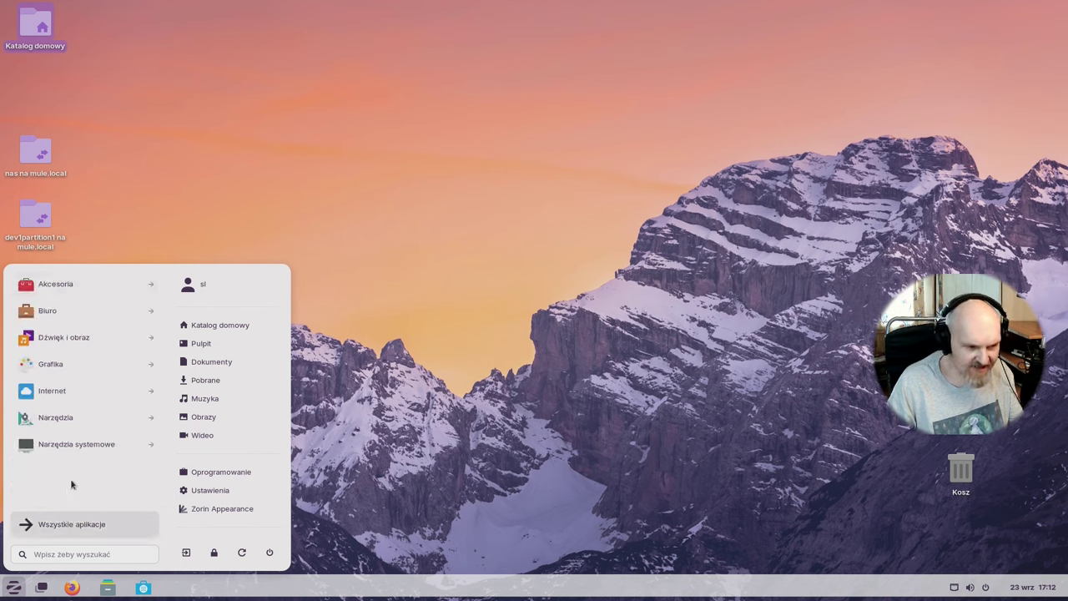
left_click(92, 311)
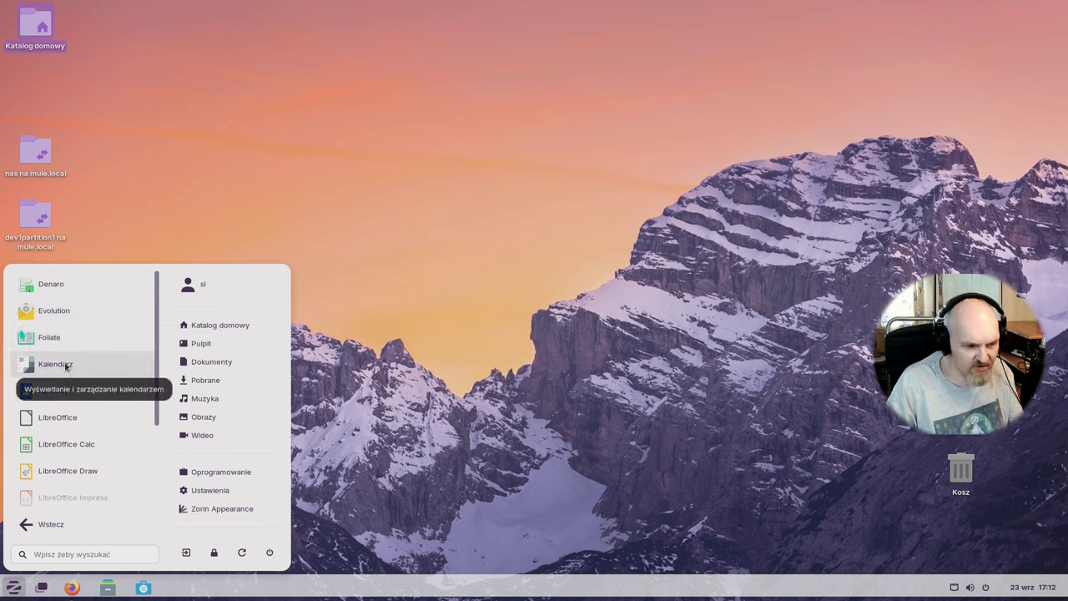
scroll(66, 366, "down", 3)
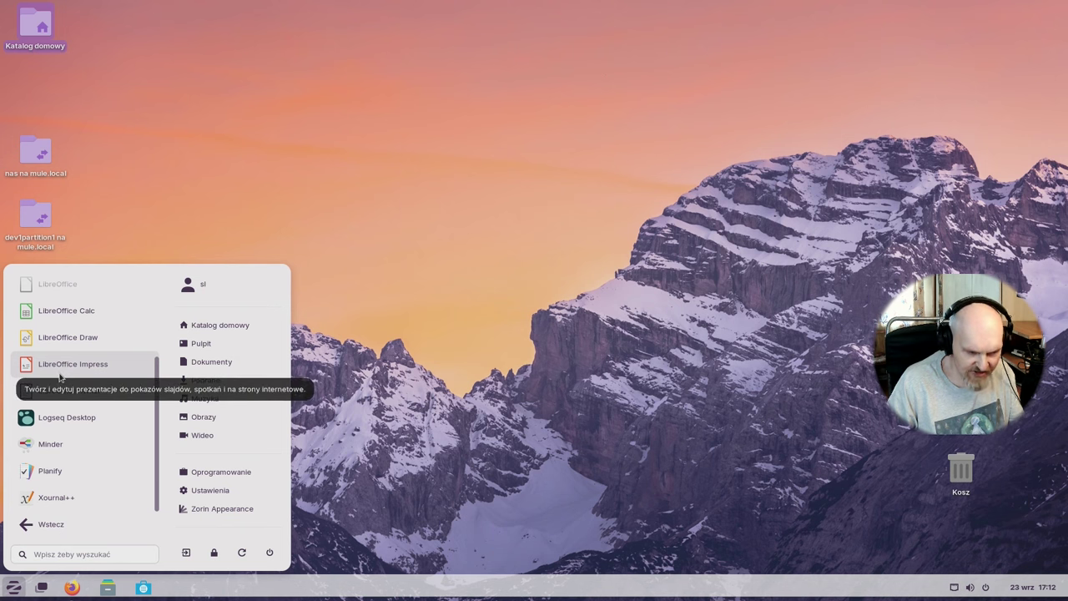
scroll(78, 409, "up", 3)
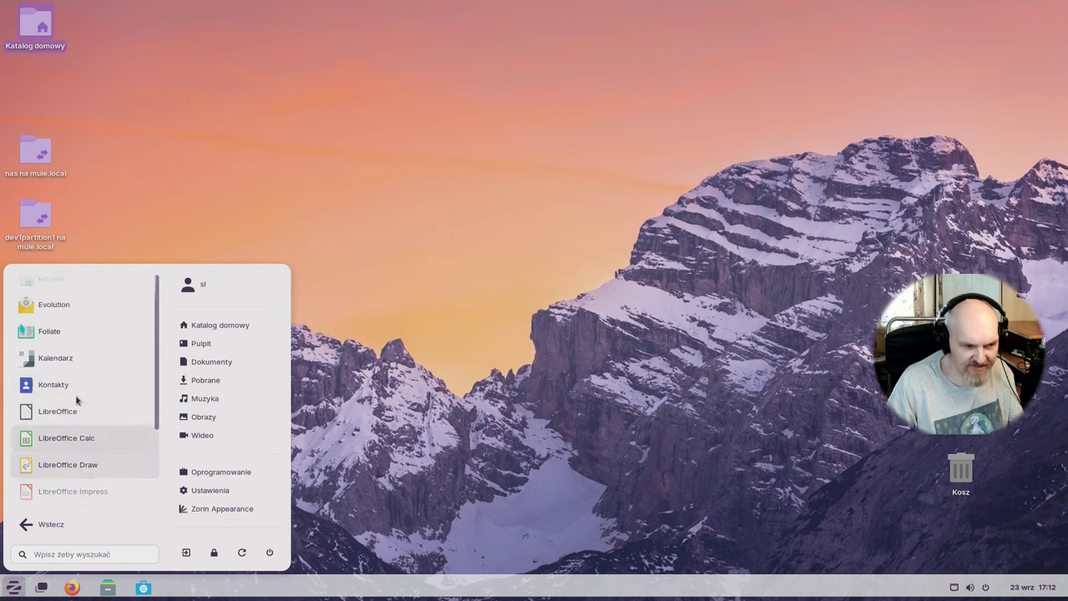
Return to the category list and look through the applications in the Dźwięk i obraz category
left_click(94, 526)
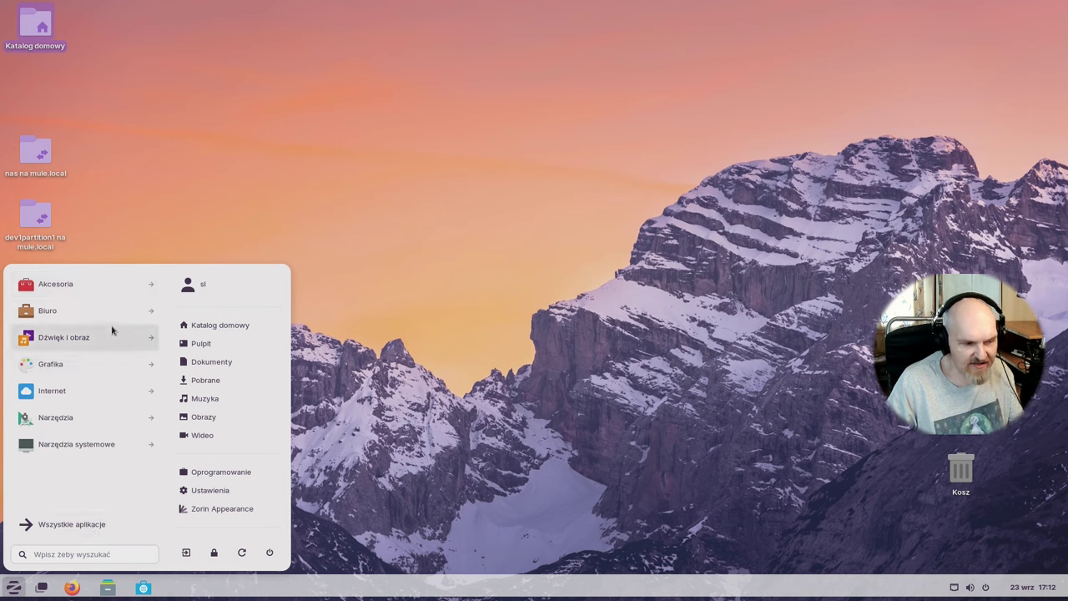
type("`")
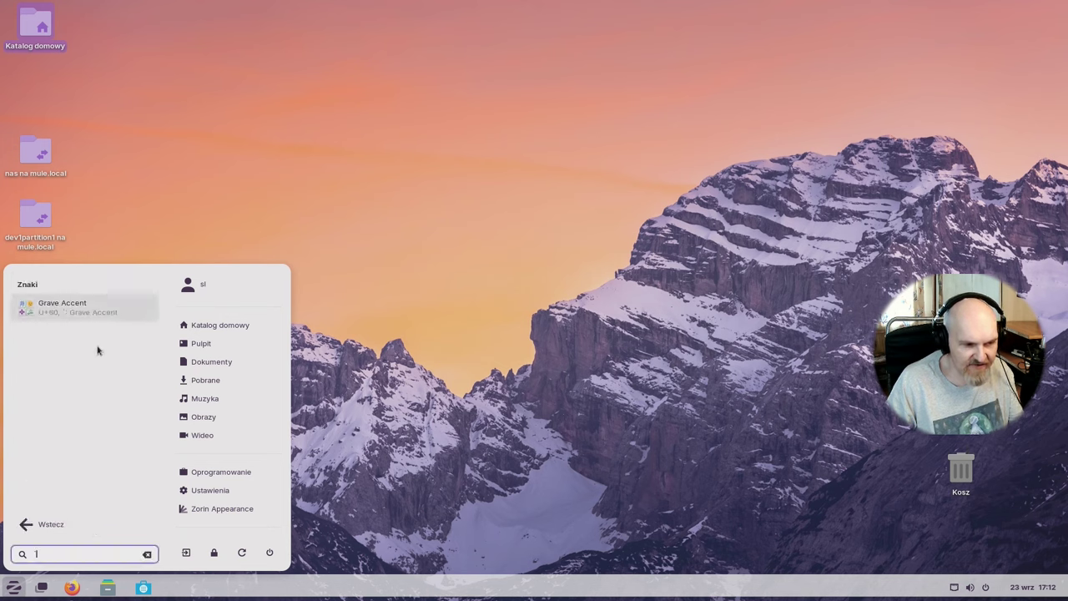
left_click(65, 522)
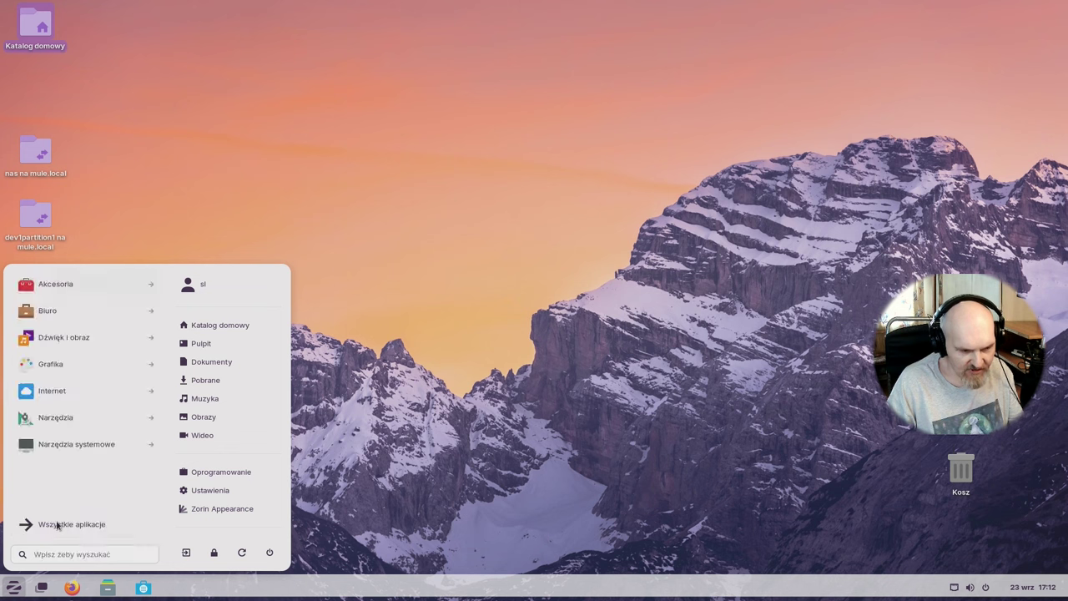
left_click(96, 338)
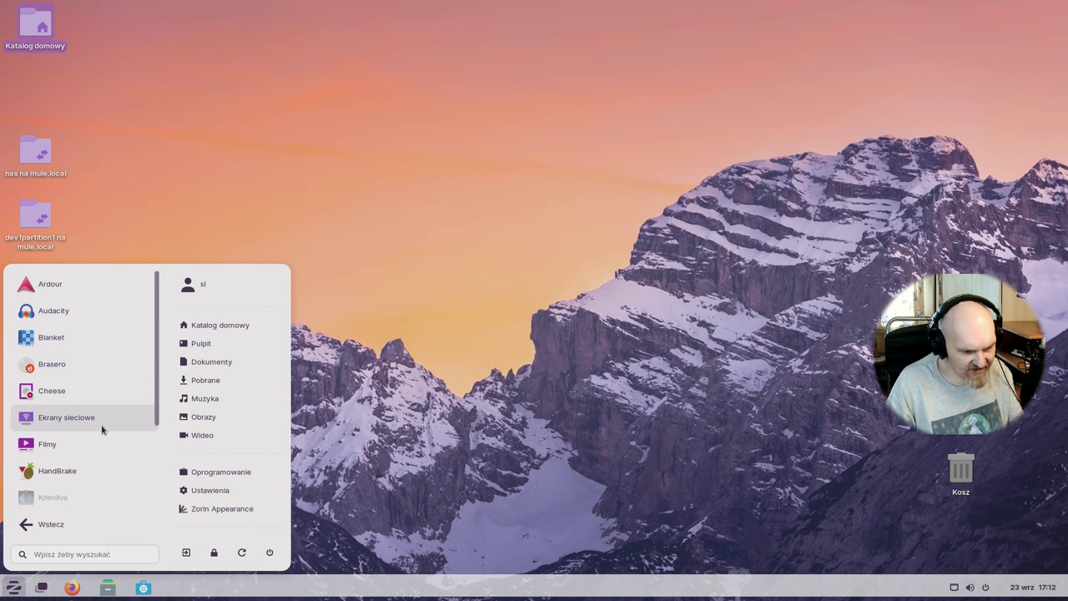
scroll(102, 430, "down", 2)
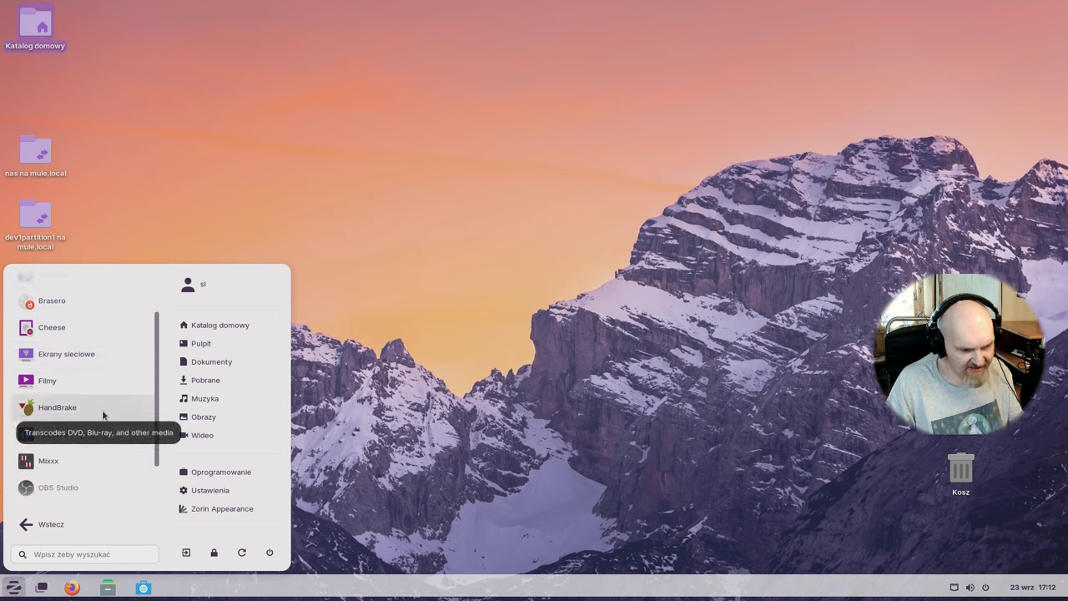
scroll(102, 414, "down", 2)
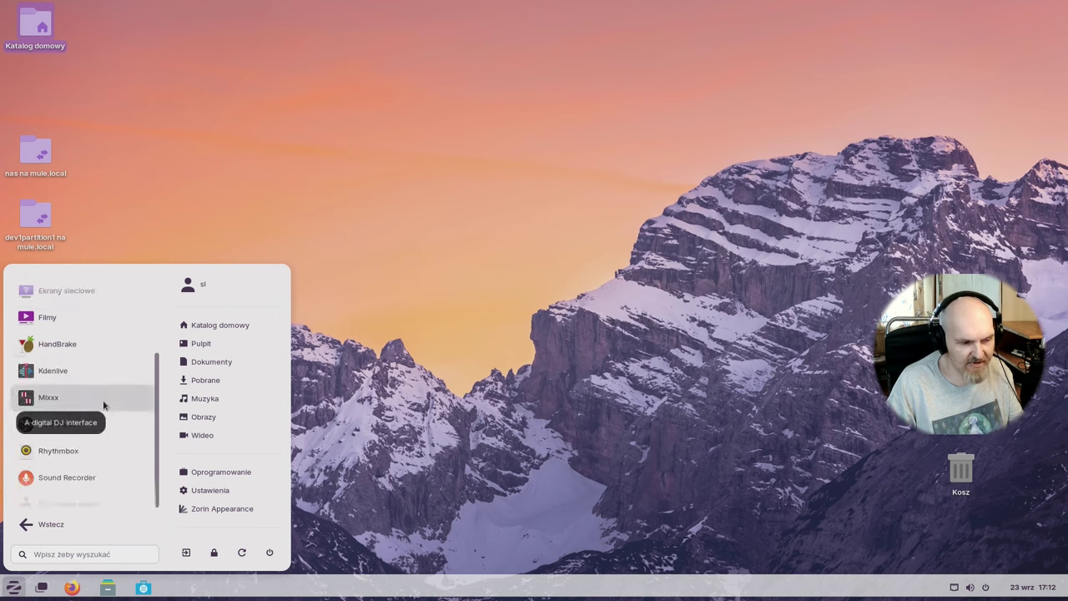
Launch Mixxx, accept the offered music library folder, look over its main window and Plik commands, and quit it
left_click(103, 405)
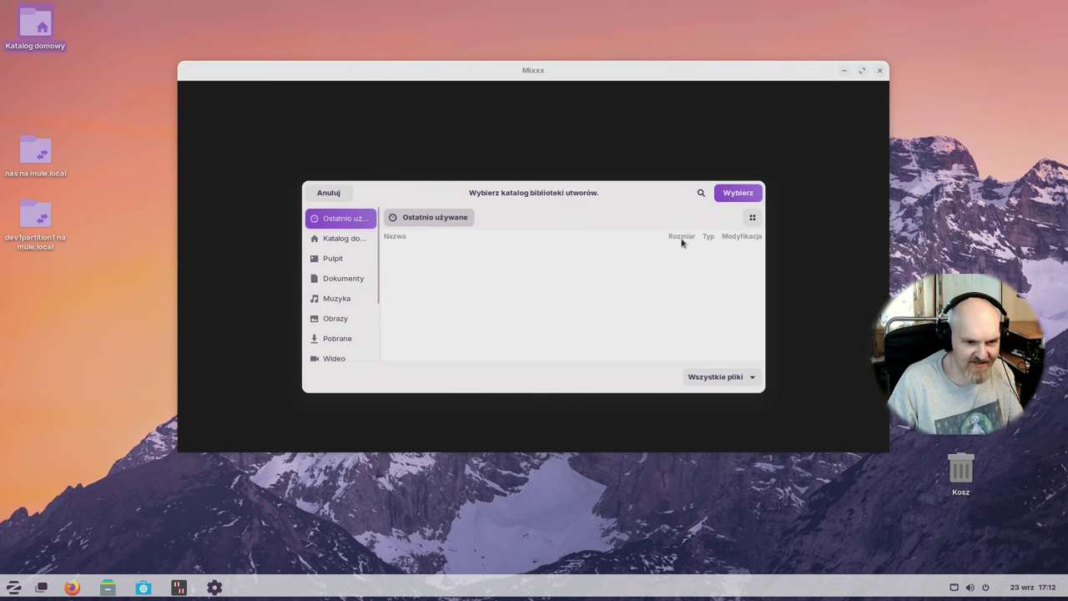
left_click(738, 191)
left_click_drag(791, 67, 741, 86)
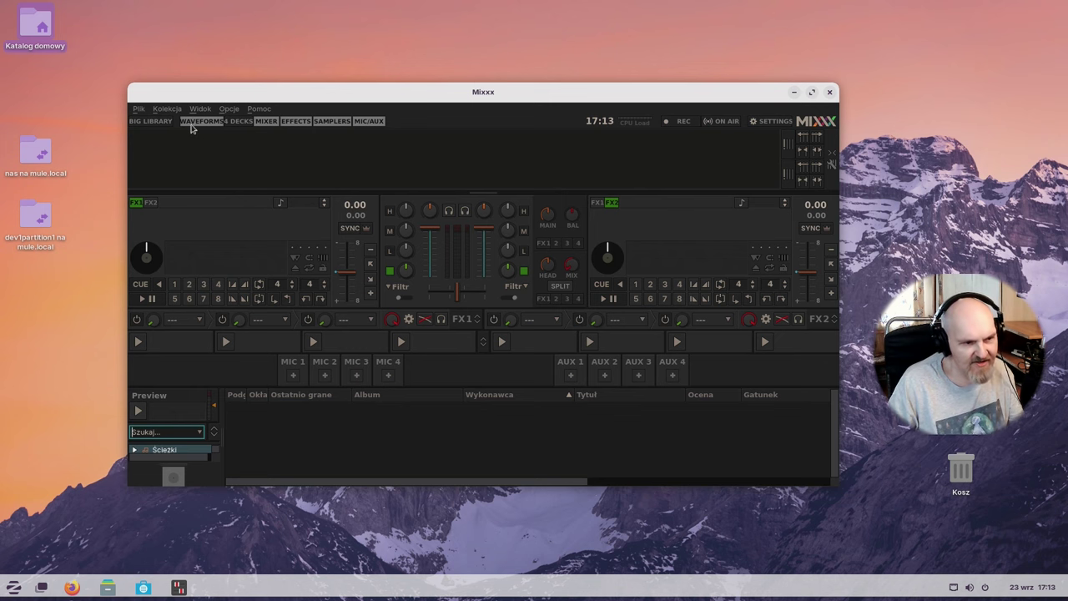
left_click(139, 110)
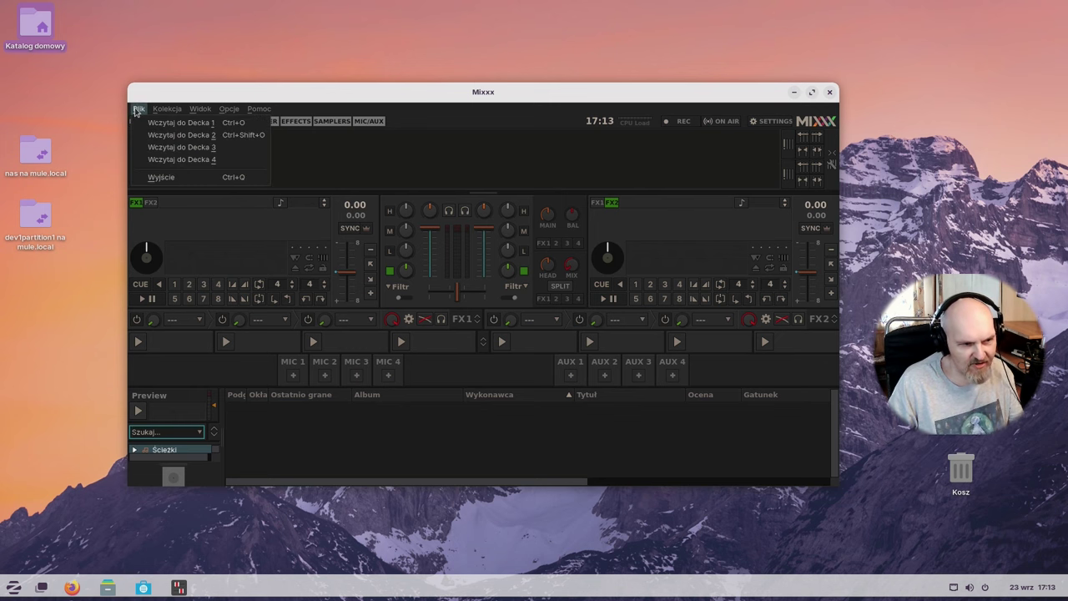
left_click(164, 177)
Open the start menu's full application list and examine the installed applications alphabetically
left_click(4, 592)
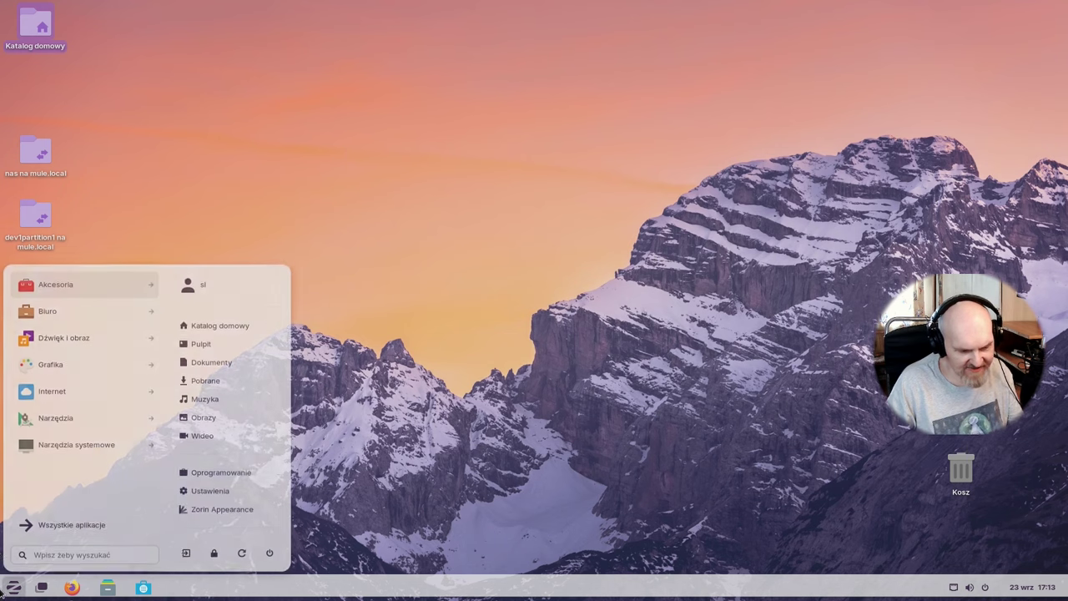
left_click(42, 524)
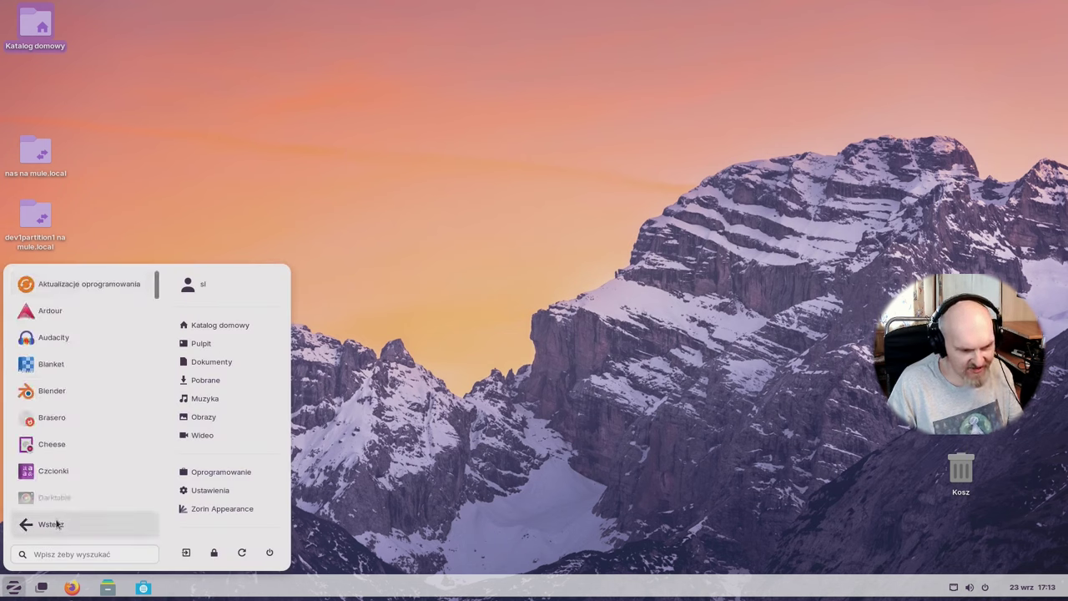
scroll(95, 430, "down", 3)
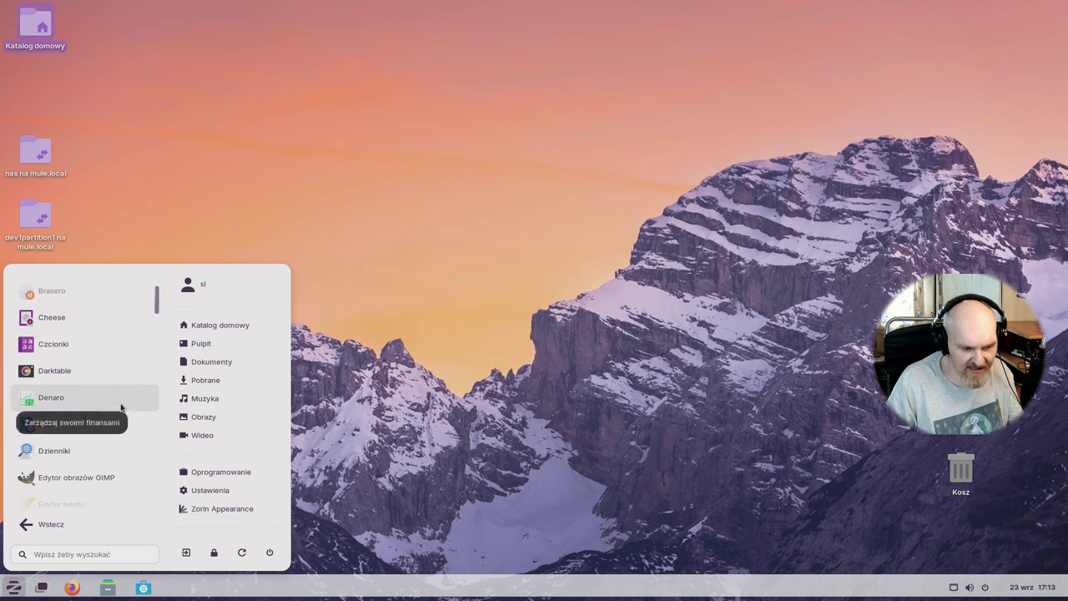
scroll(121, 407, "down", 2)
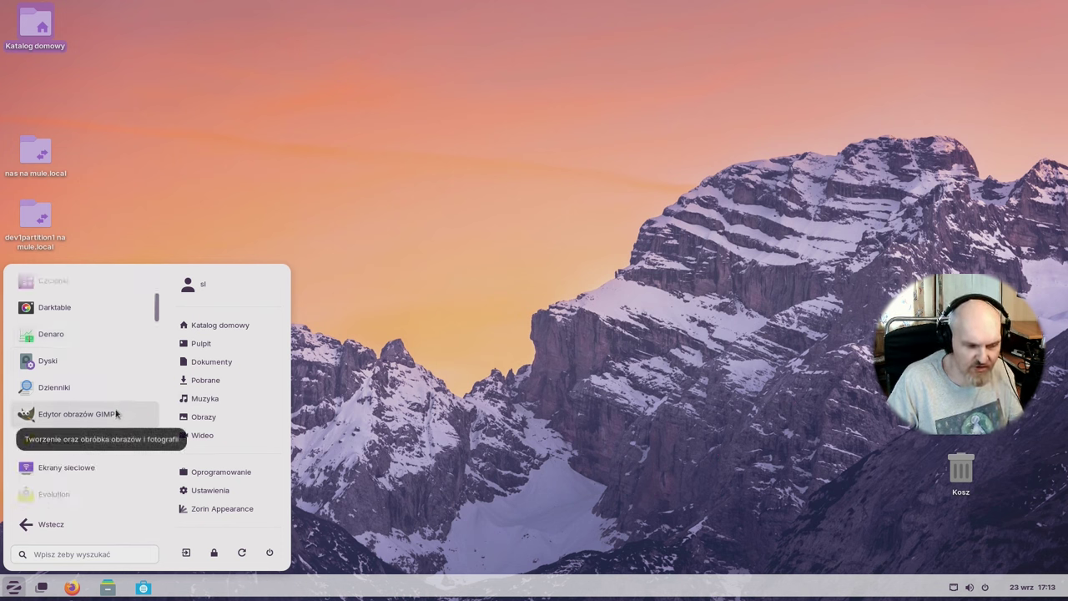
scroll(96, 439, "down", 2)
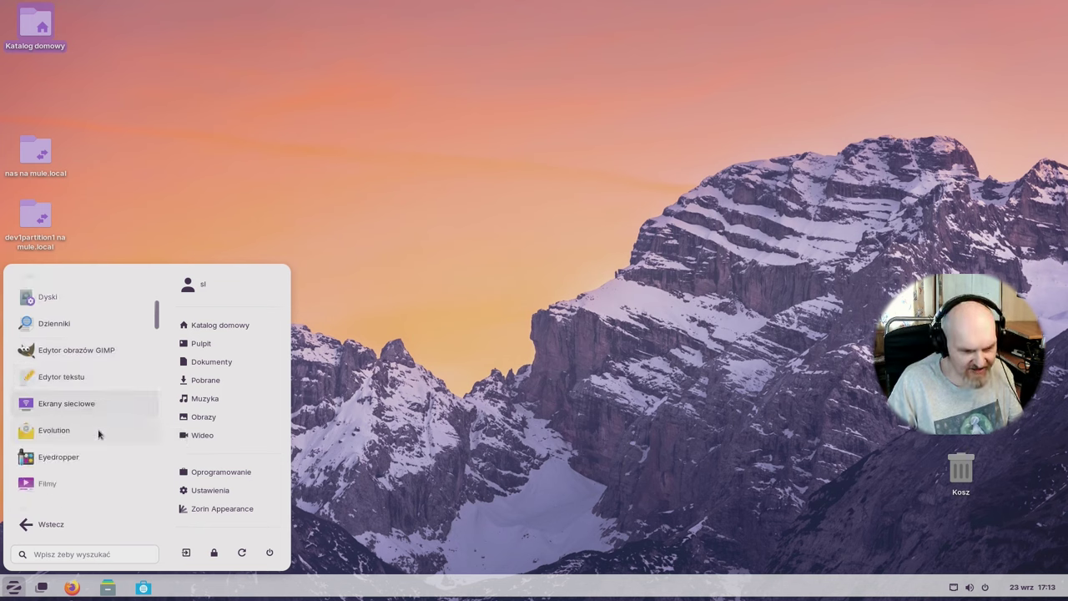
scroll(114, 399, "down", 8)
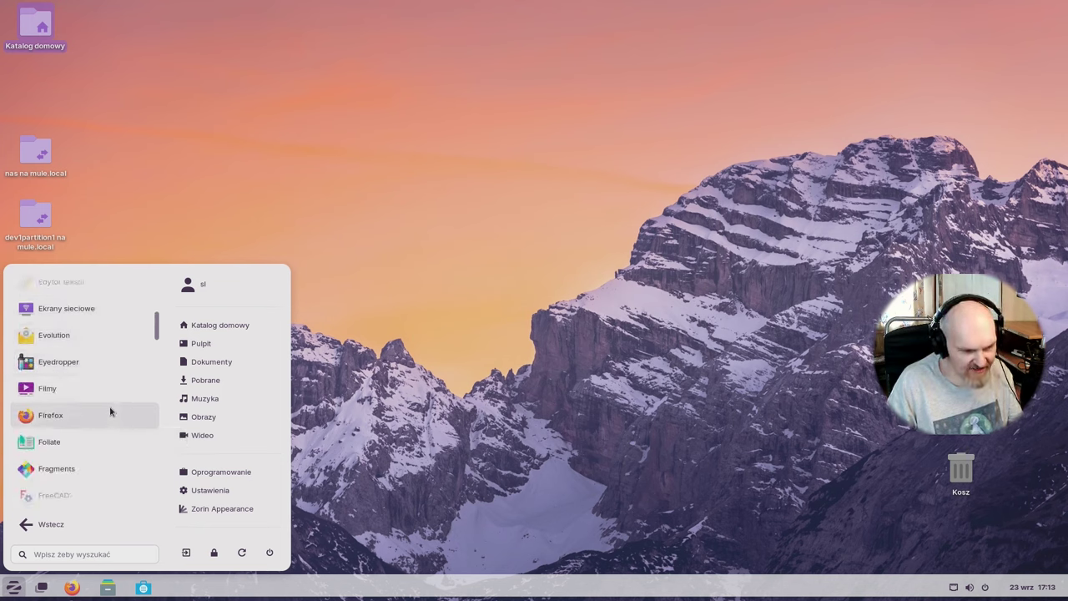
scroll(110, 408, "down", 8)
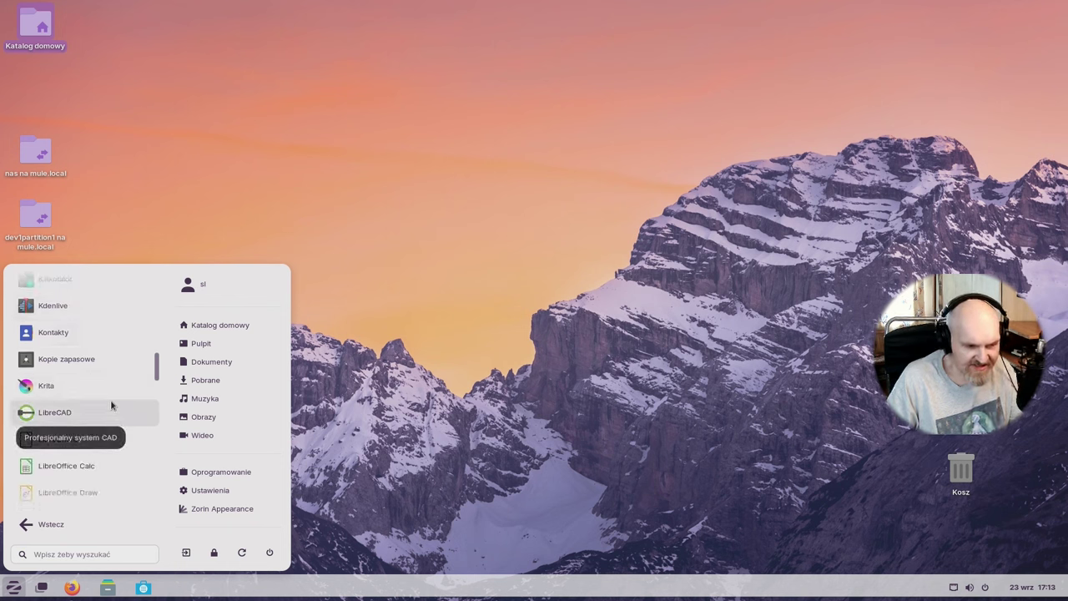
scroll(87, 334, "down", 6)
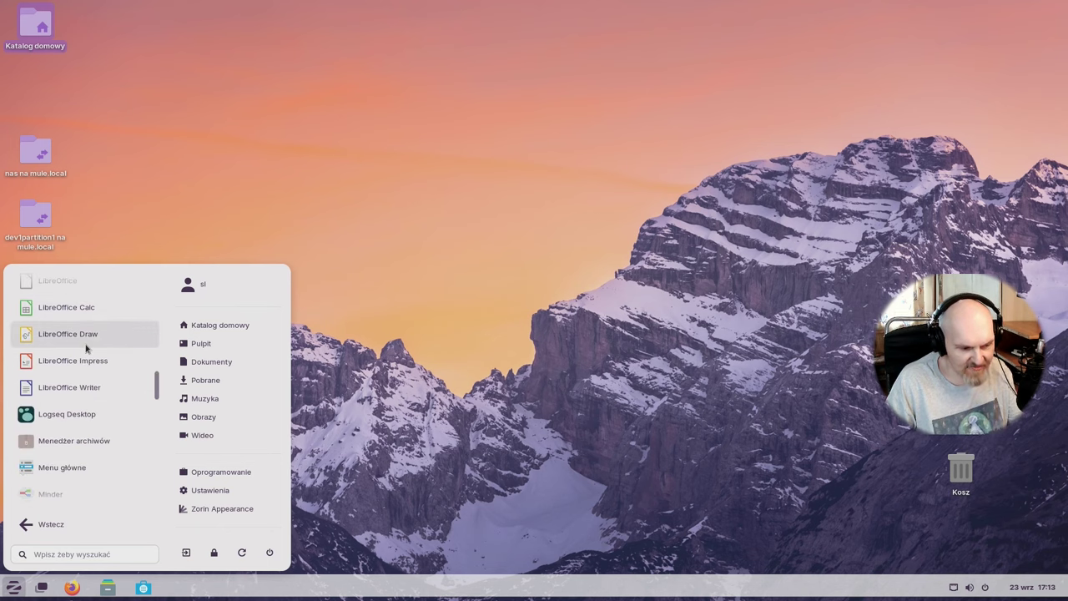
scroll(87, 349, "down", 20)
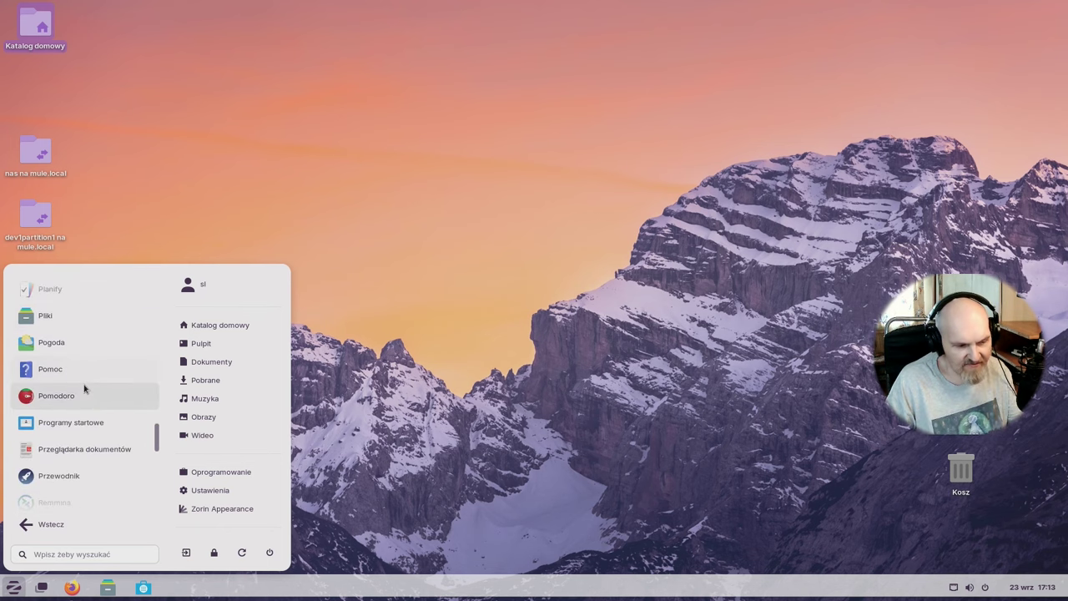
Go back to the categories and review the Dźwięk i obraz applications to the end of the list
left_click(68, 524)
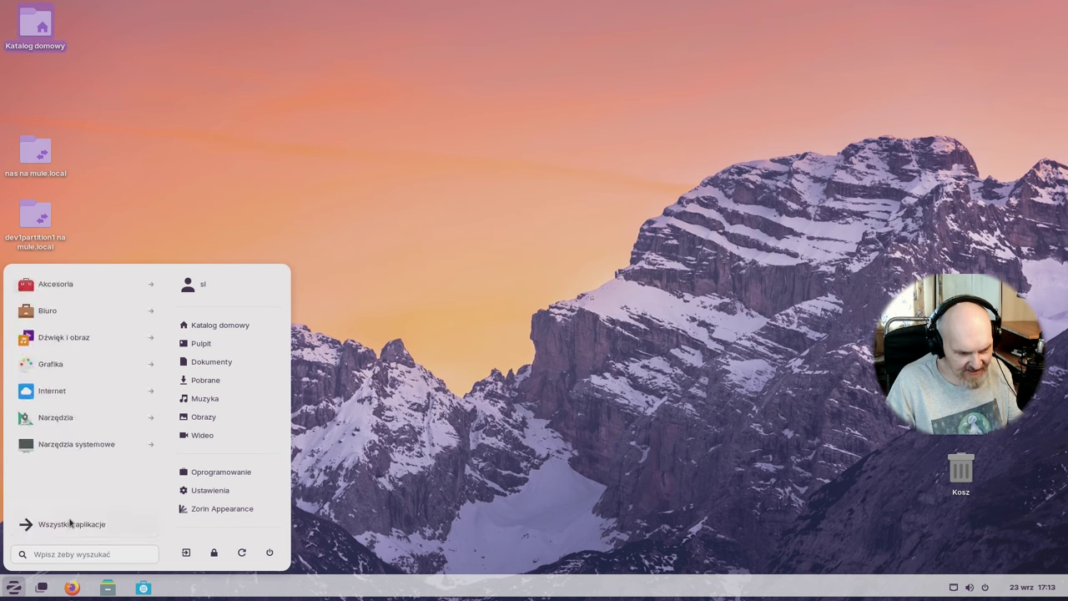
left_click(109, 338)
scroll(86, 417, "down", 5)
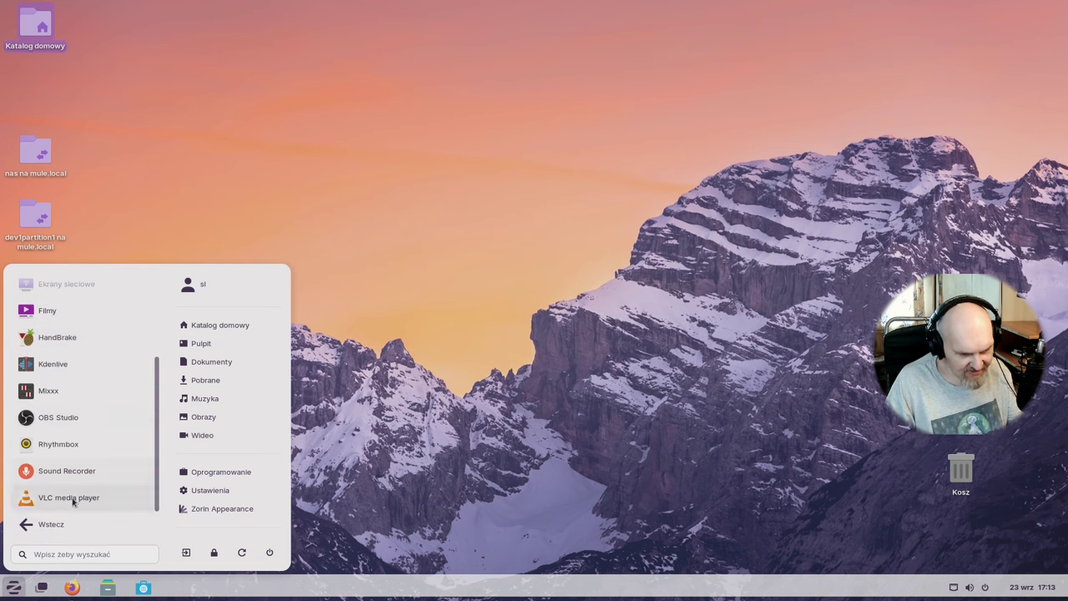
left_click(26, 528)
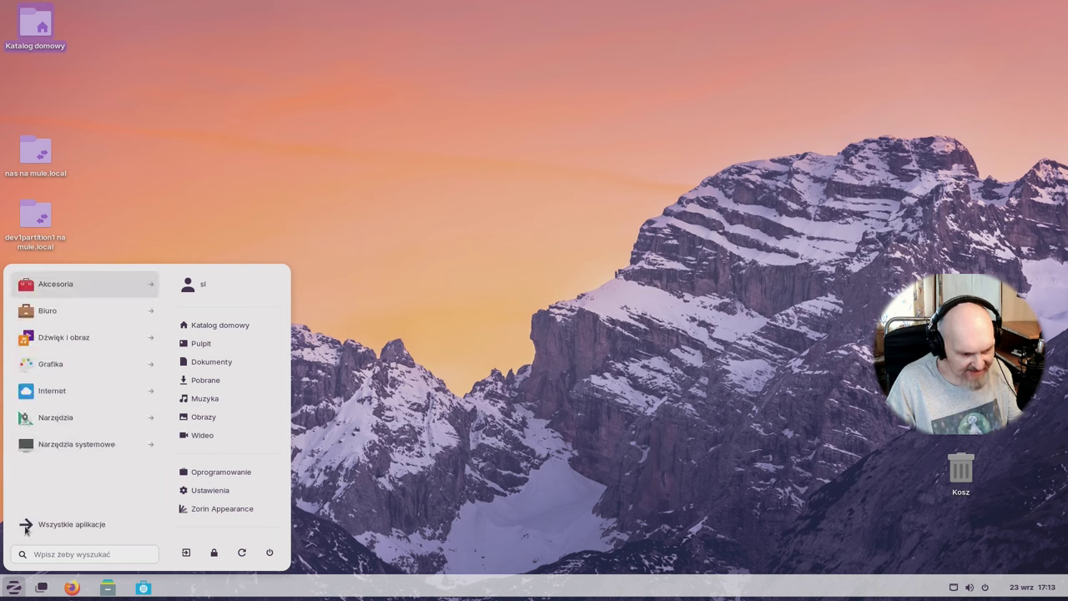
Look through the applications in the Internet and Narzędzia categories
left_click(83, 392)
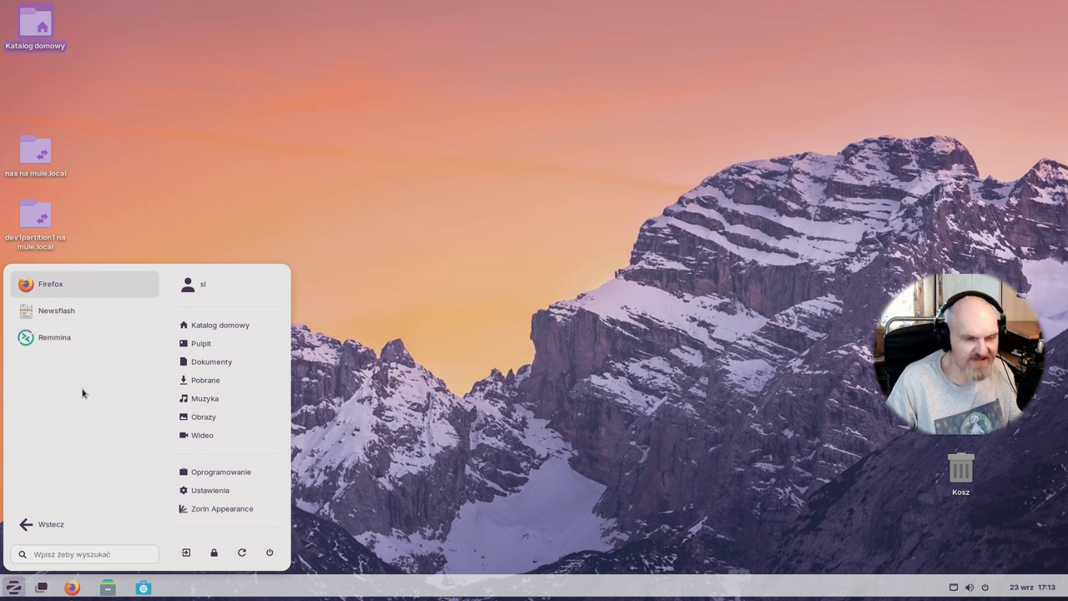
left_click(43, 521)
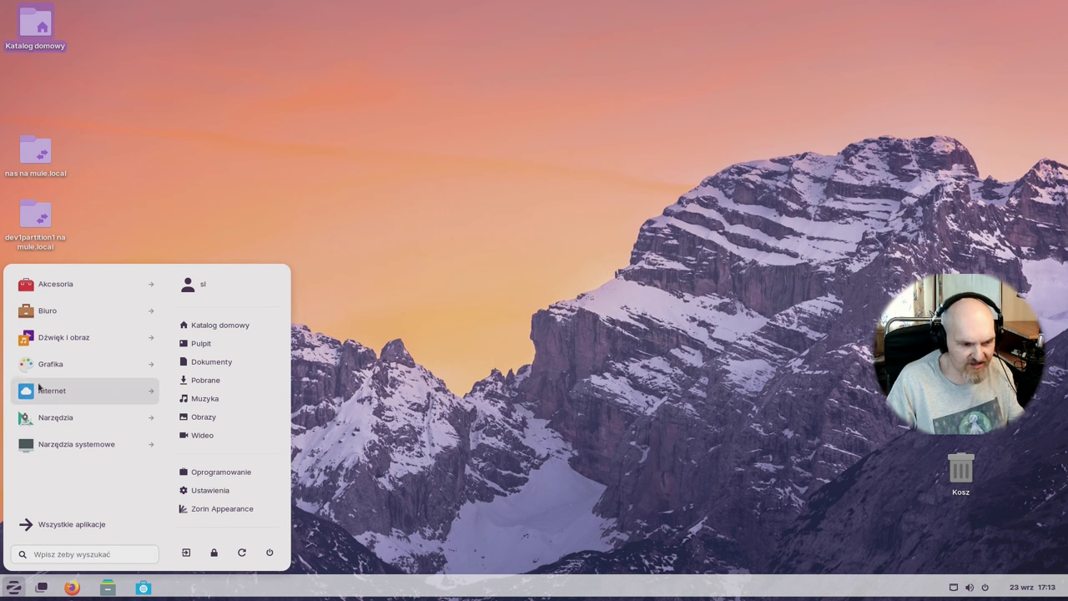
left_click(46, 422)
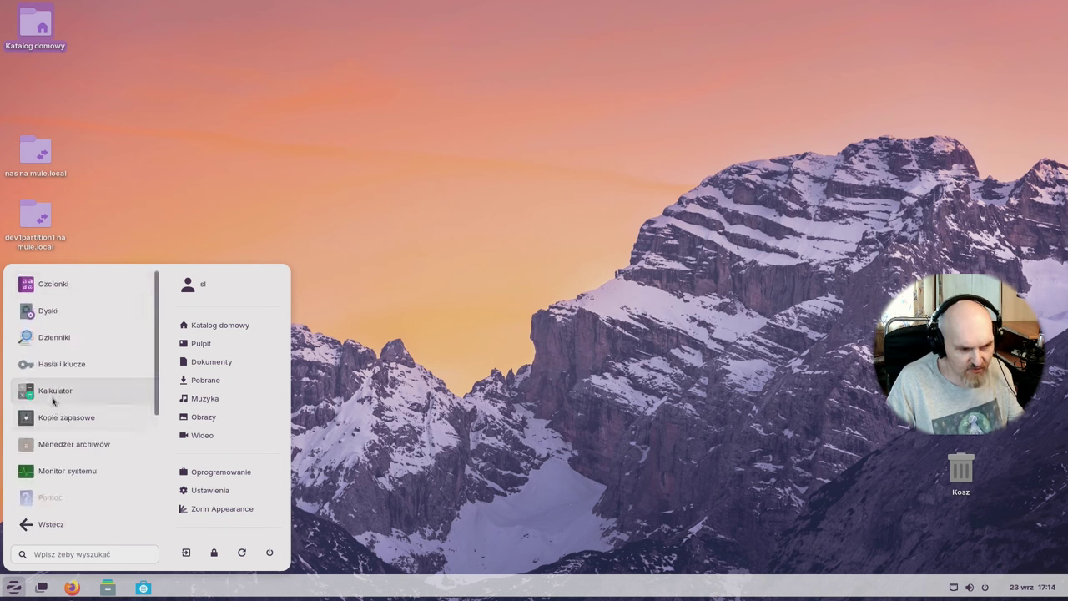
scroll(50, 401, "down", 5)
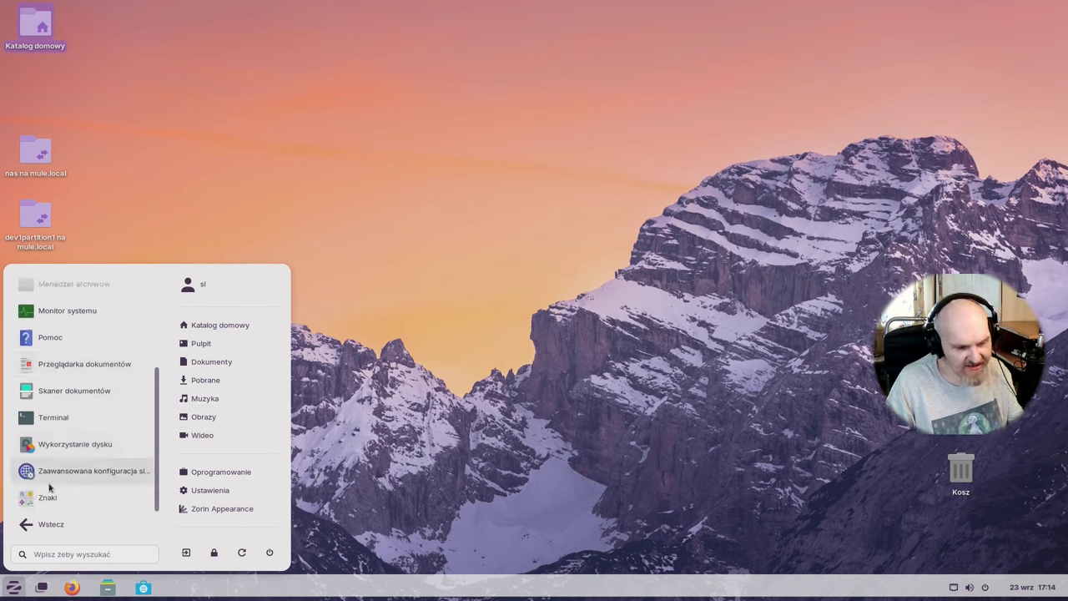
Open NVIDIA Settings and review the X Server Display Configuration and the X Screen 0 pages through Antialiasing Settings
left_click(50, 522)
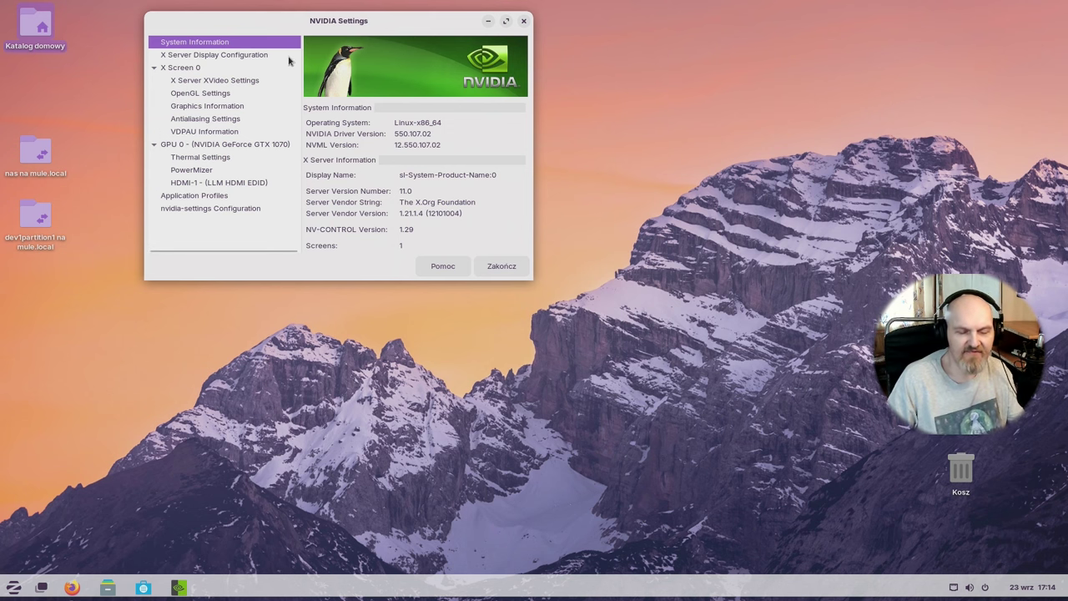
left_click_drag(394, 24, 540, 54)
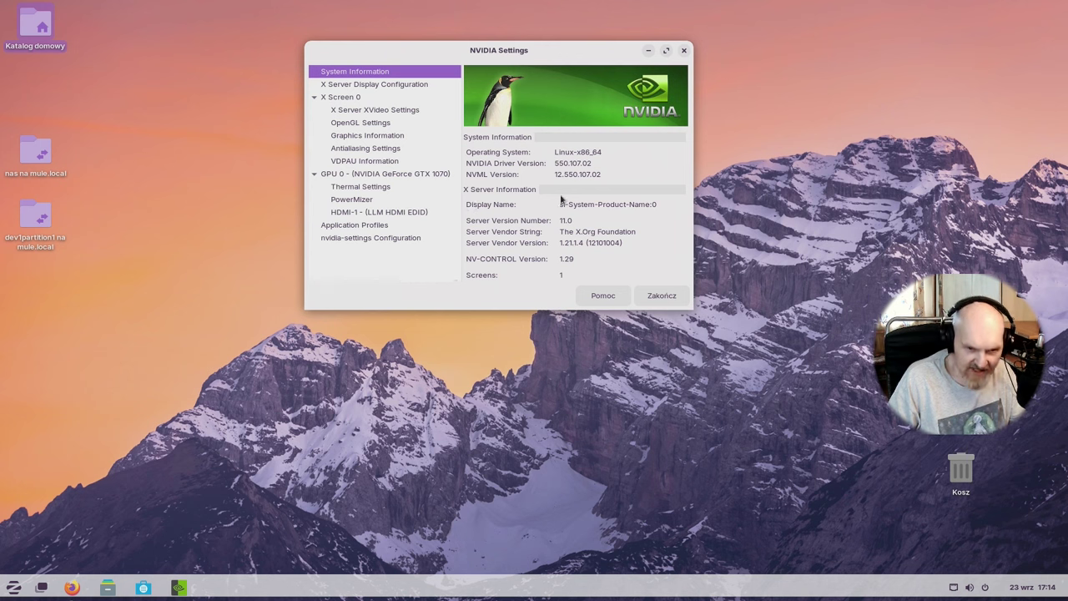
left_click(406, 85)
left_click(378, 108)
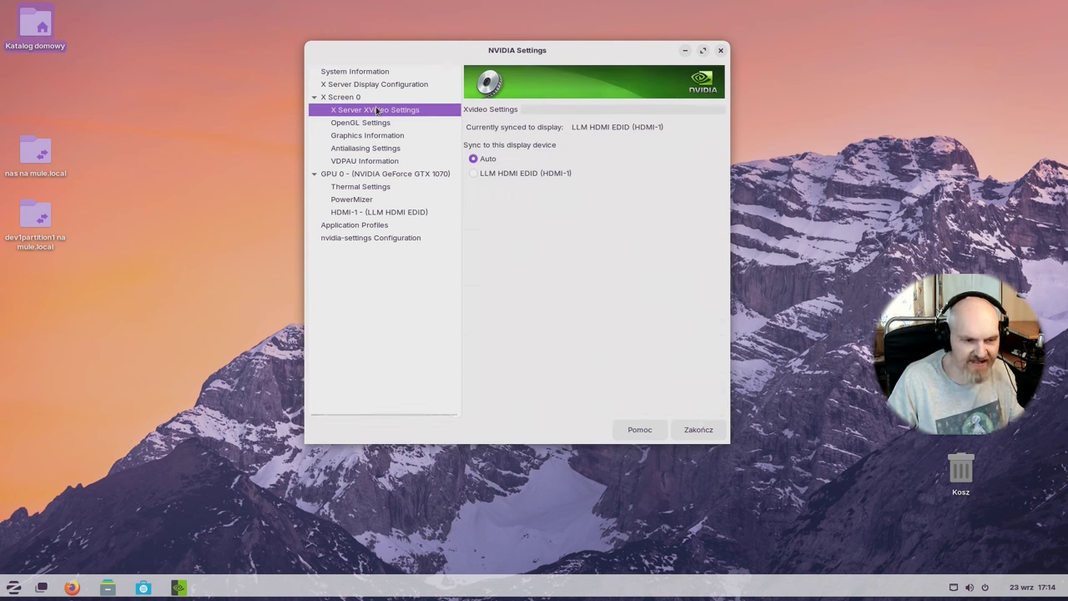
left_click(351, 126)
left_click(349, 136)
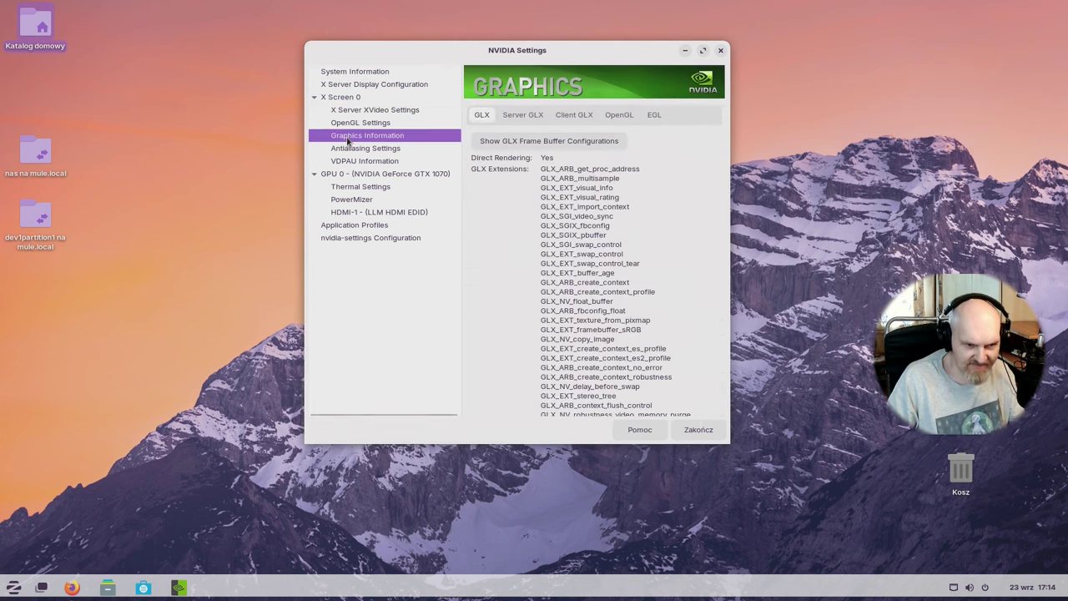
left_click(347, 149)
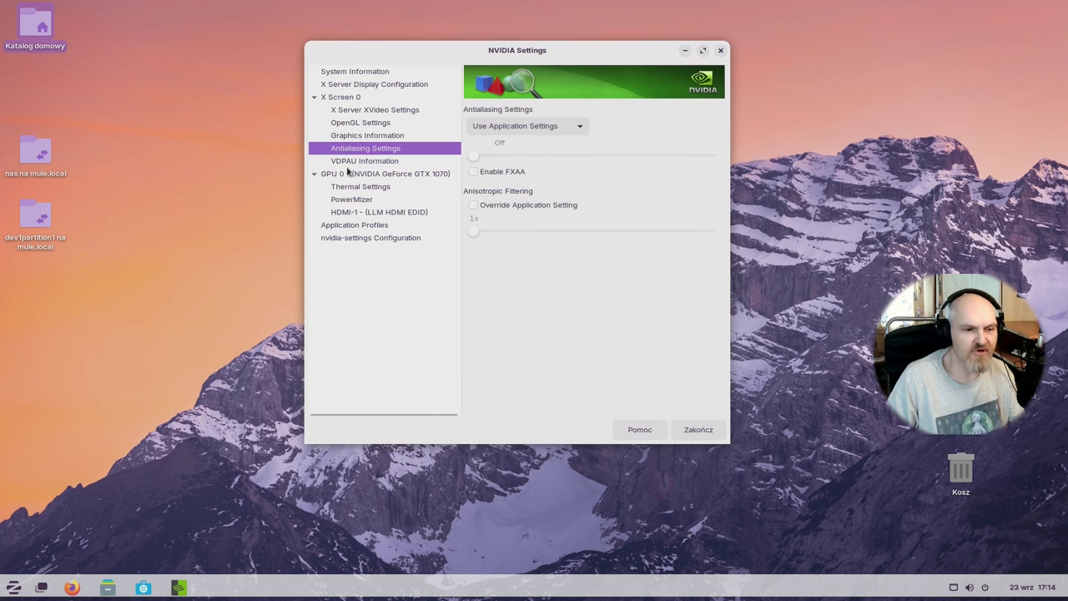
Review the GPU 0, HDMI-1 and Application Profiles pages of NVIDIA Settings and quit the program
left_click(348, 173)
left_click(364, 212)
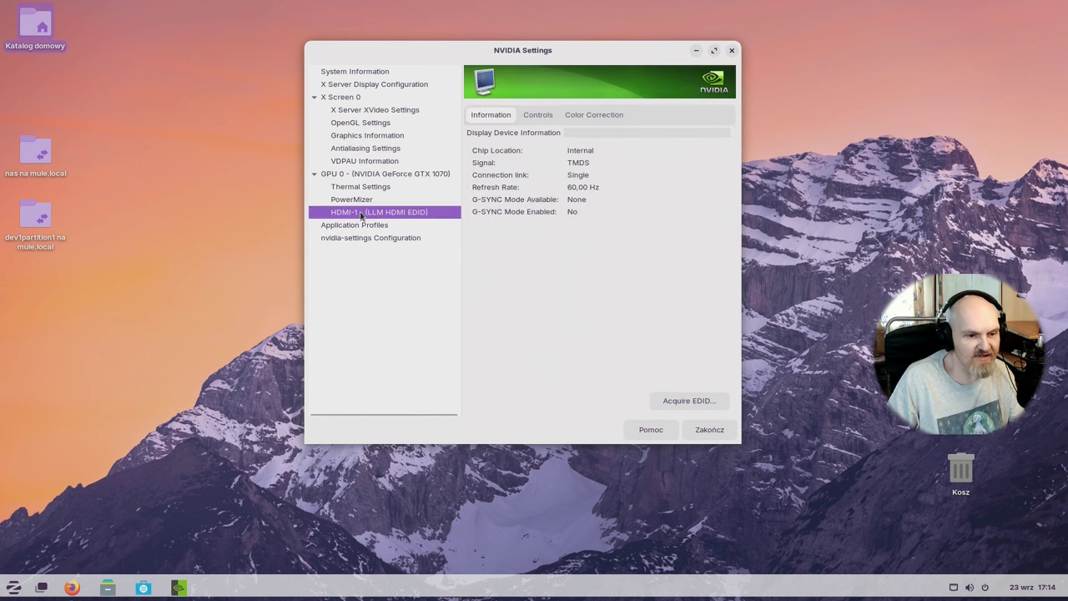
left_click(363, 227)
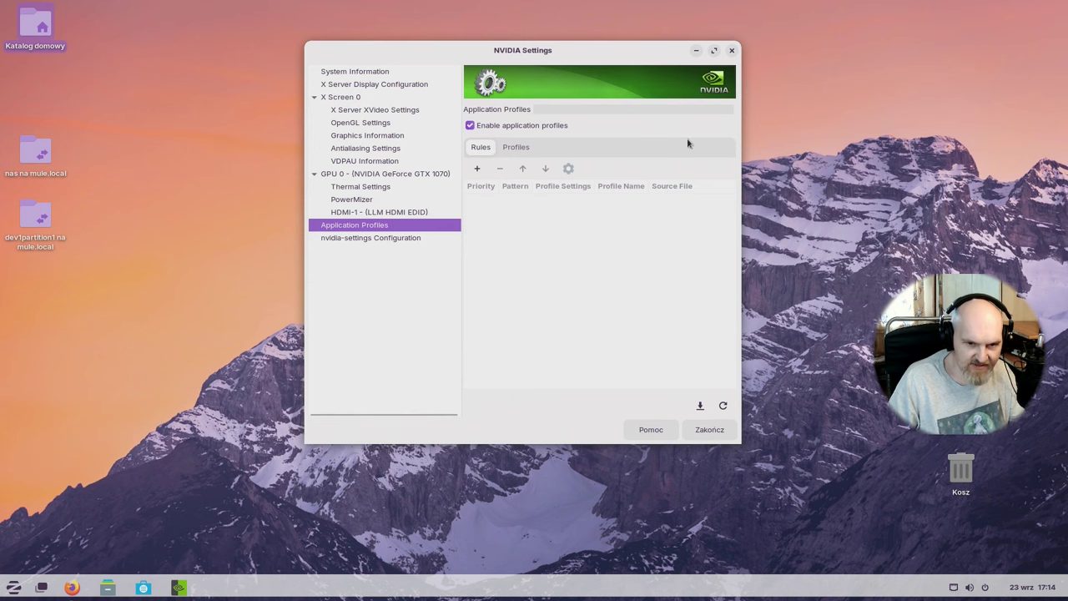
left_click(732, 51)
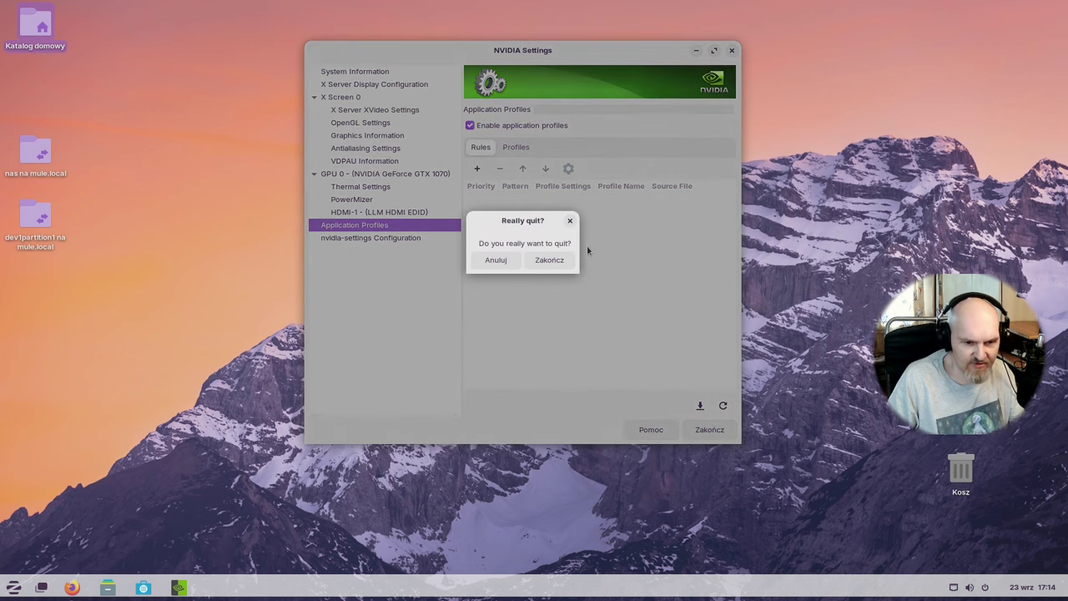
left_click(551, 260)
Open the desktop background settings, look through the available wallpapers and set the orange and purple marbled planet as background
right_click(307, 59)
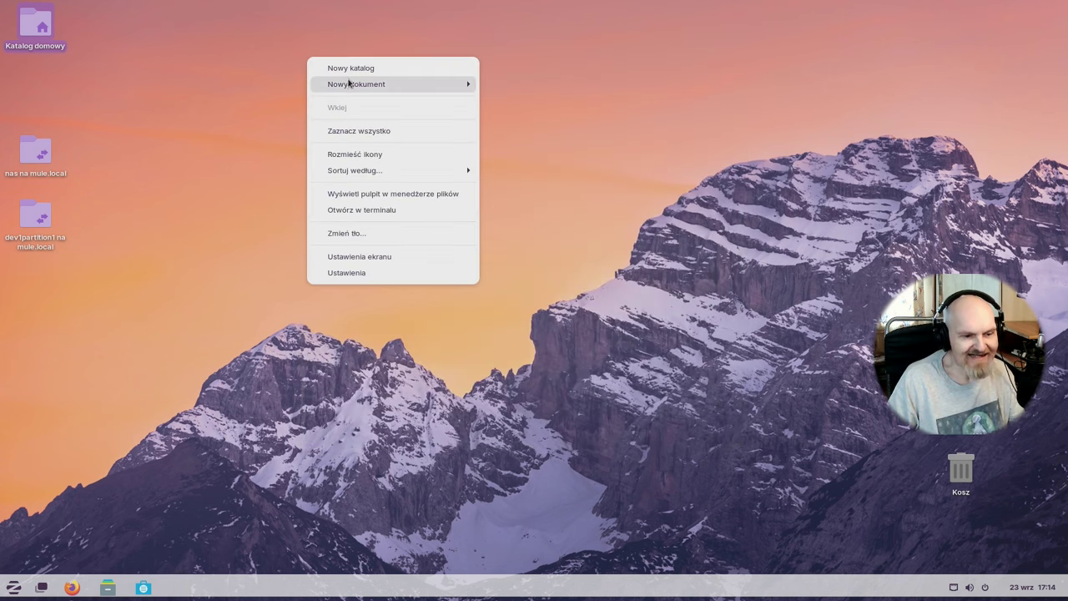
left_click(359, 237)
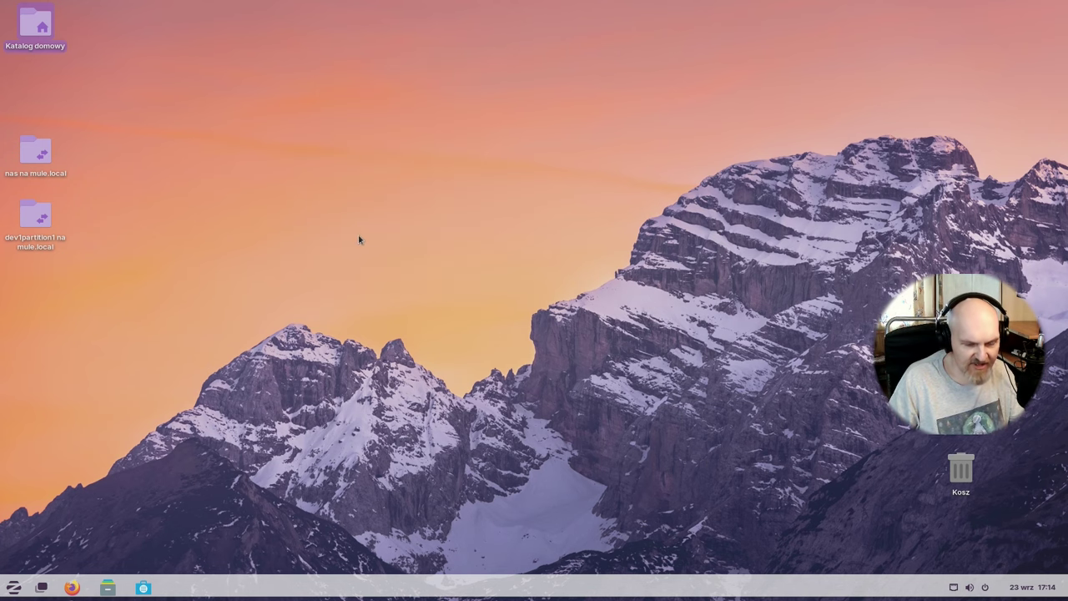
scroll(726, 287, "down", 10)
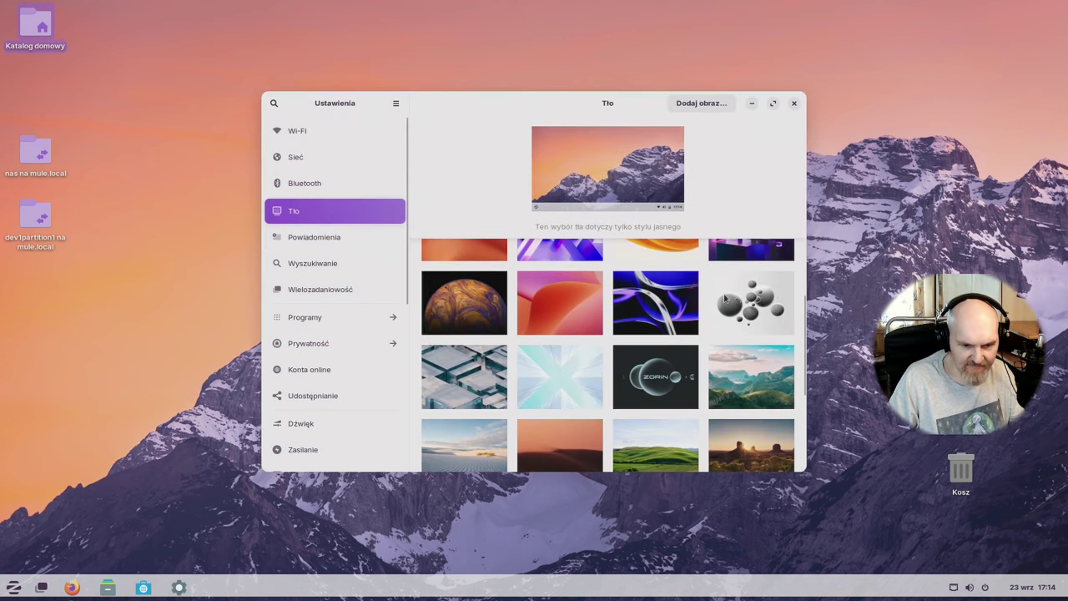
scroll(705, 313, "up", 10)
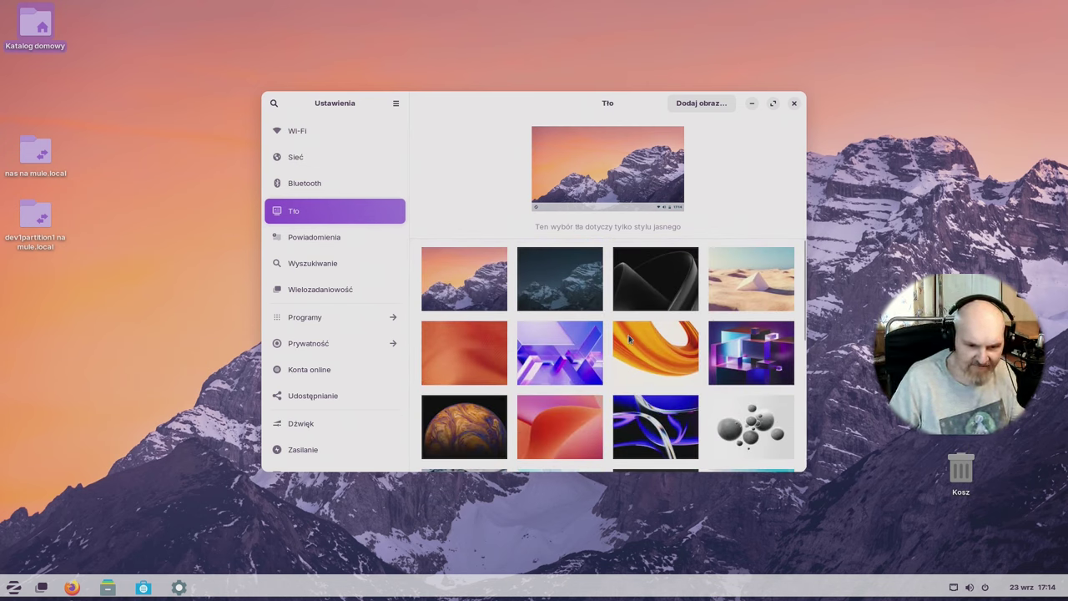
scroll(555, 357, "down", 3)
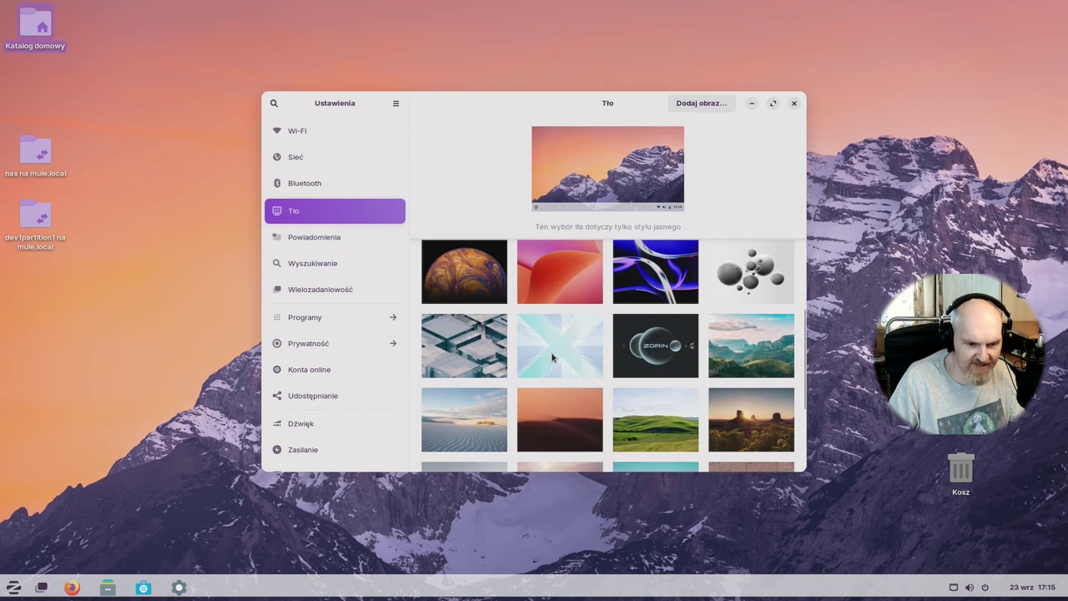
left_click(462, 278)
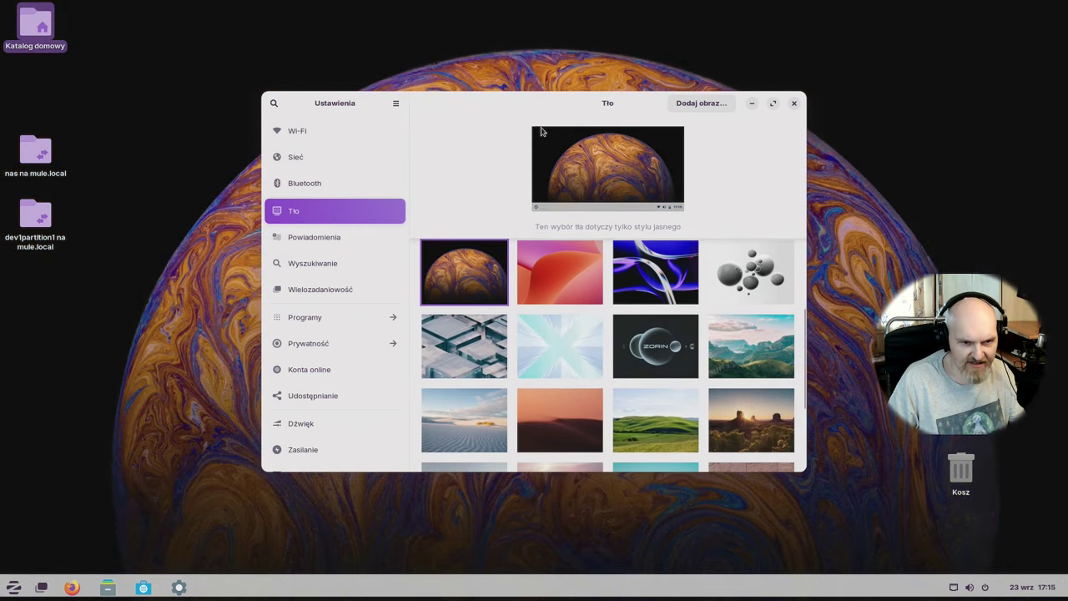
Open the Informacje page of Ustawienia, review the hardware and operating system details, and enlarge the window to fit them
left_click_drag(515, 110, 454, 106)
scroll(295, 303, "down", 5)
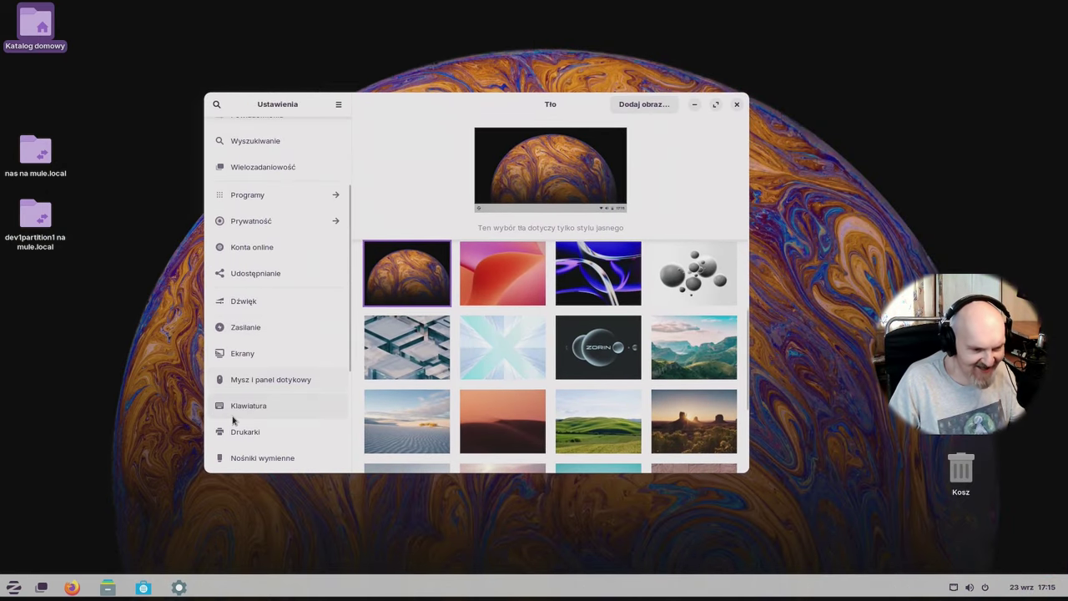
scroll(259, 417, "down", 3)
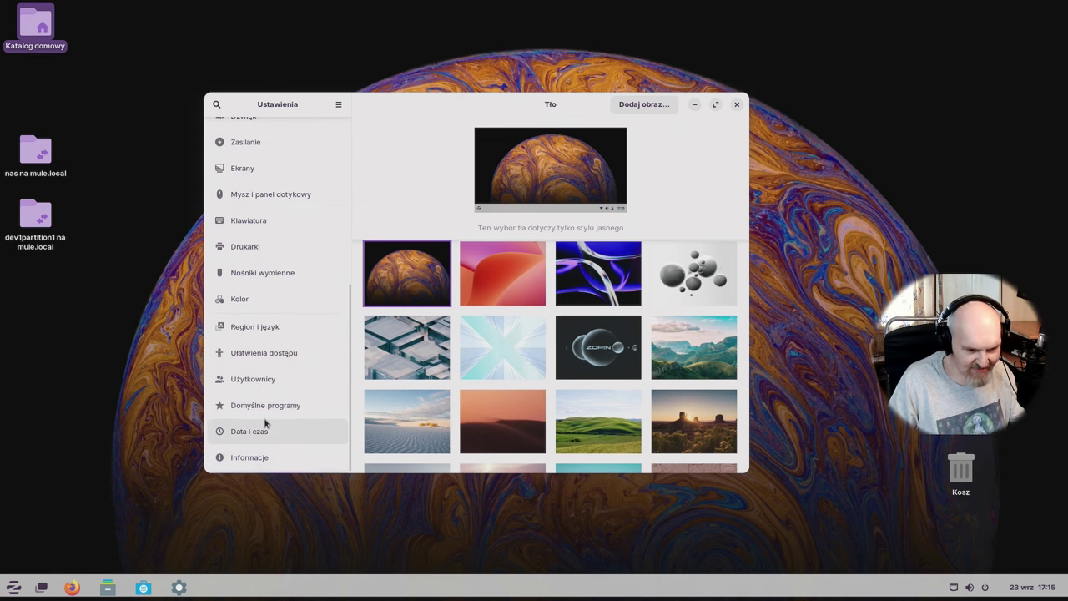
left_click(265, 458)
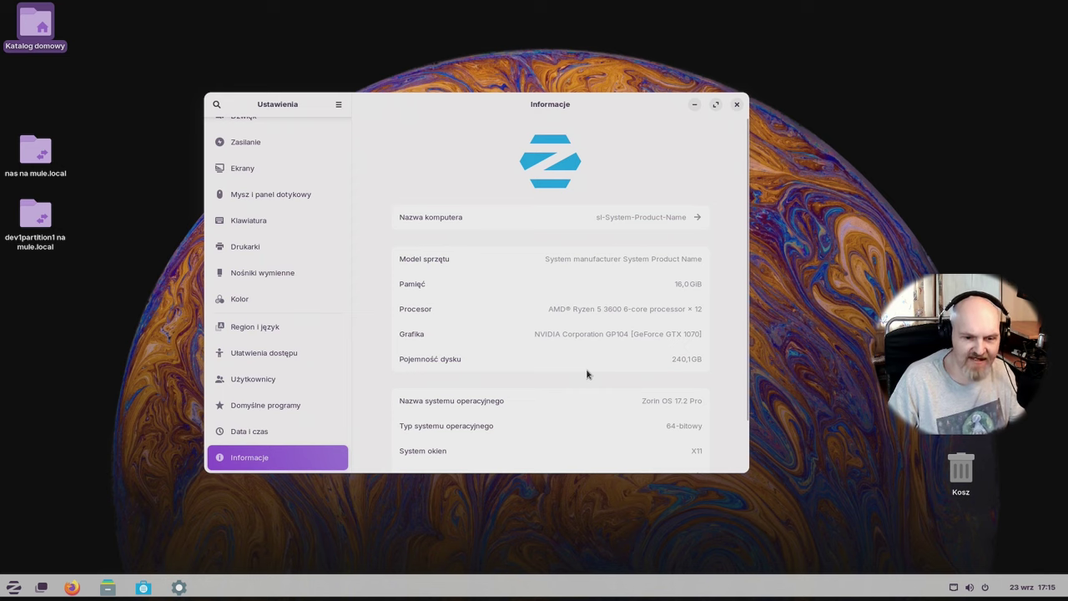
scroll(588, 376, "down", 2)
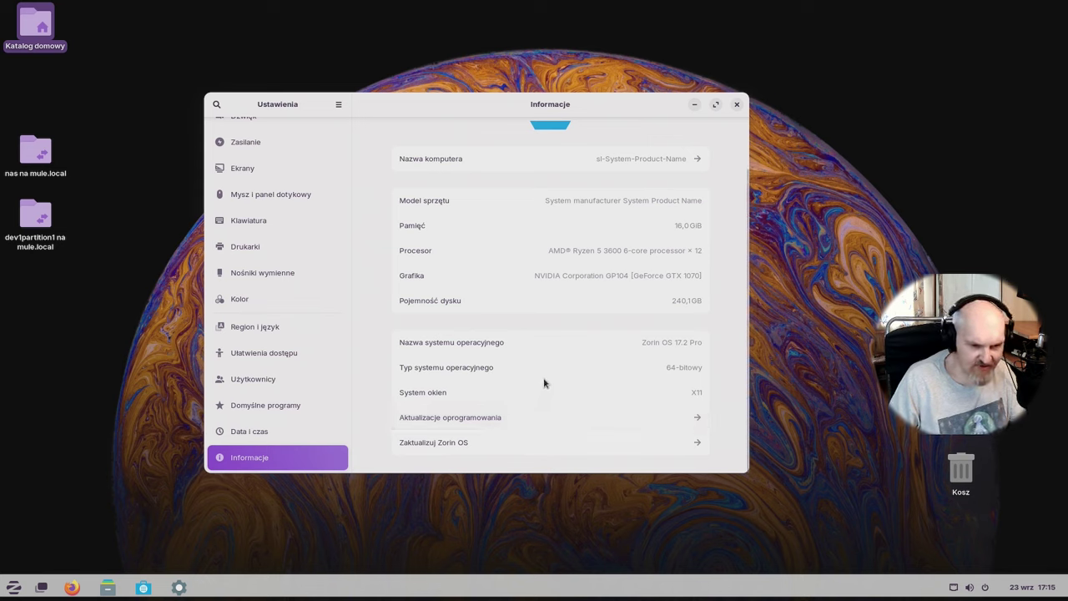
scroll(543, 367, "up", 2)
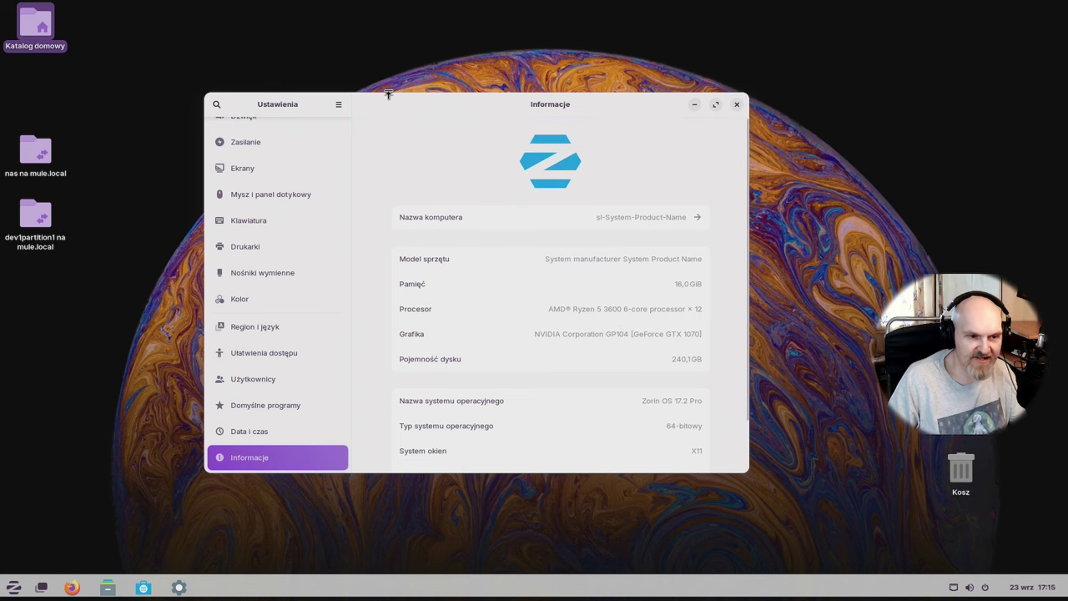
left_click_drag(387, 92, 468, 80)
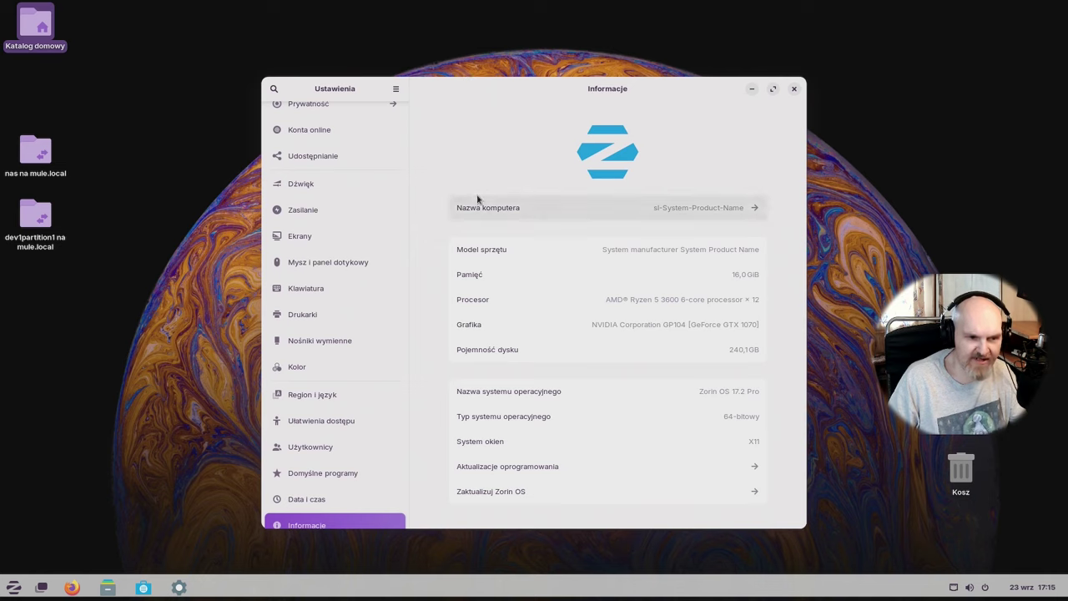
Review the Wi-Fi, Sieć and Bluetooth pages of Ustawienia and close the settings window
scroll(359, 215, "up", 5)
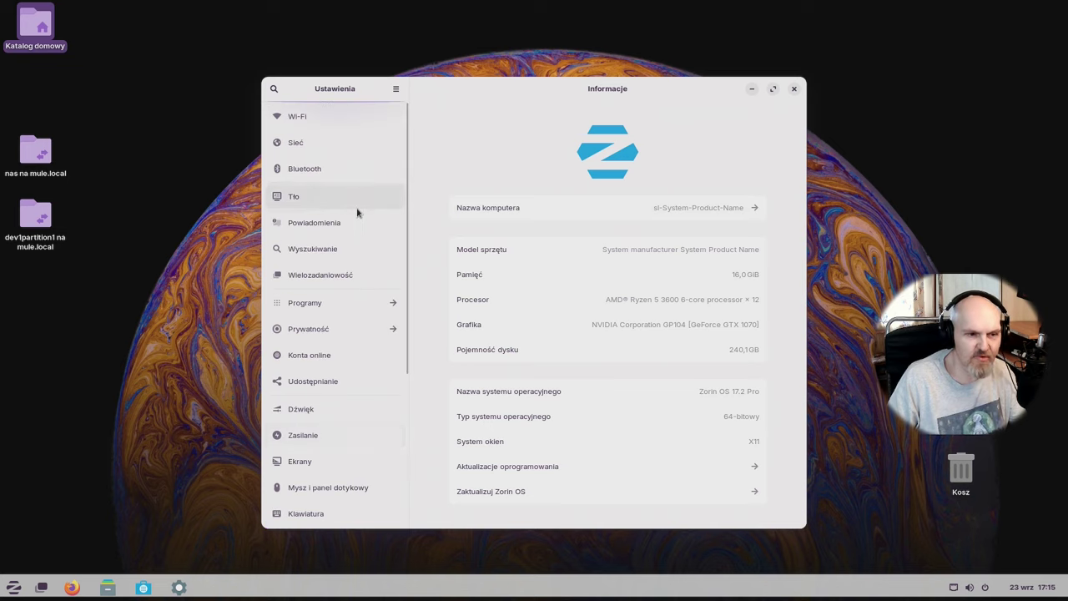
left_click(302, 122)
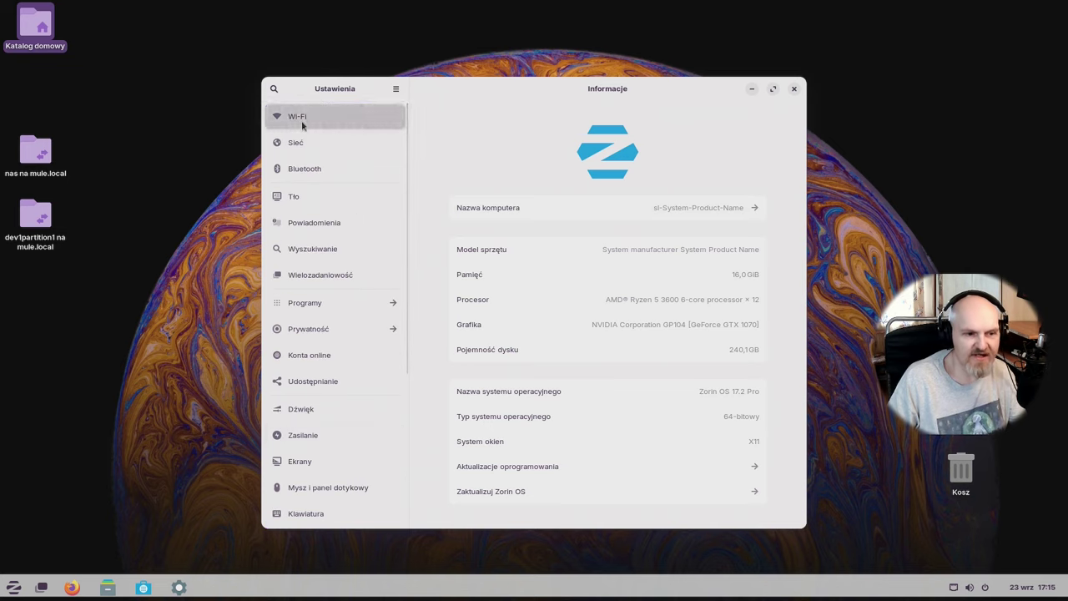
left_click(301, 143)
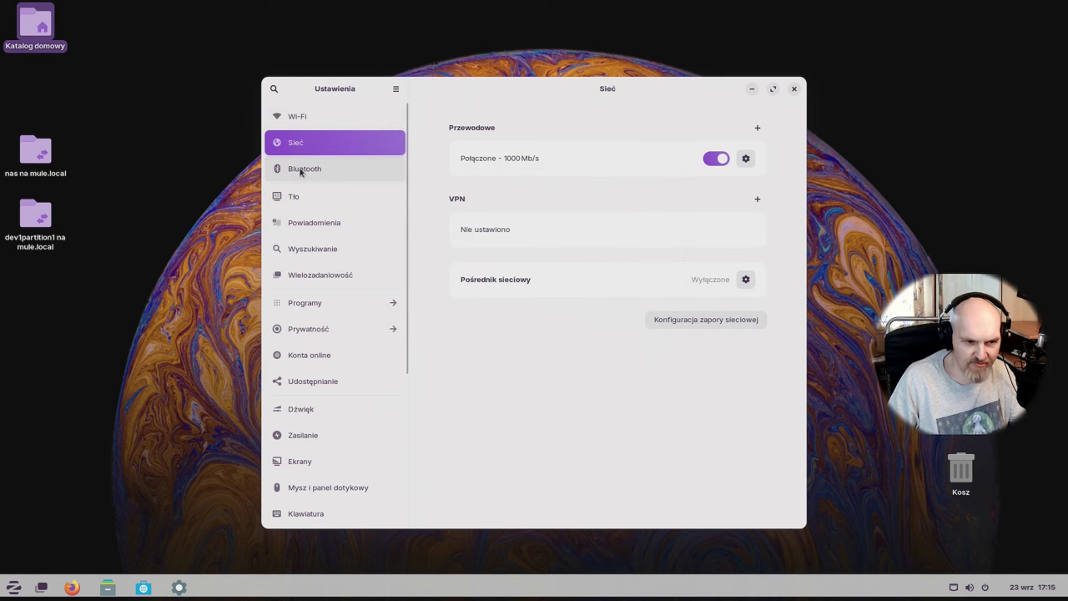
left_click(302, 169)
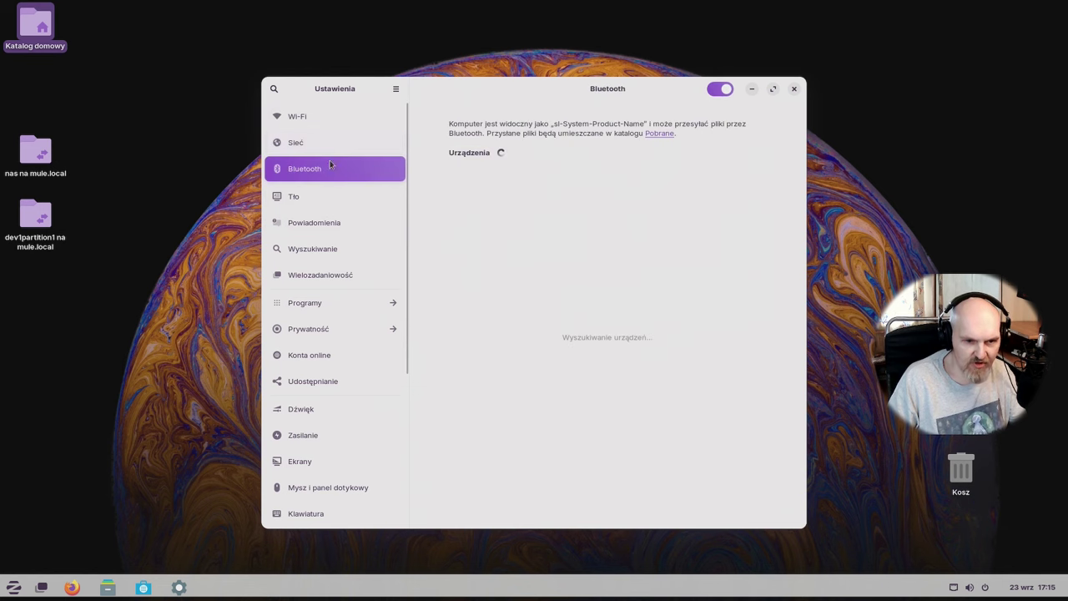
left_click(793, 89)
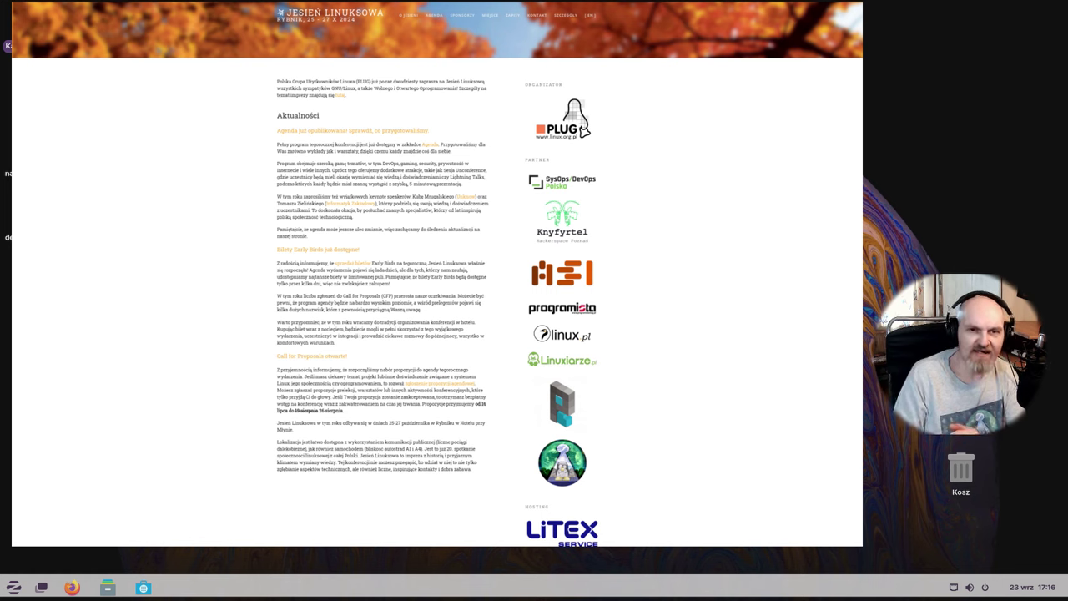
key("Escape")
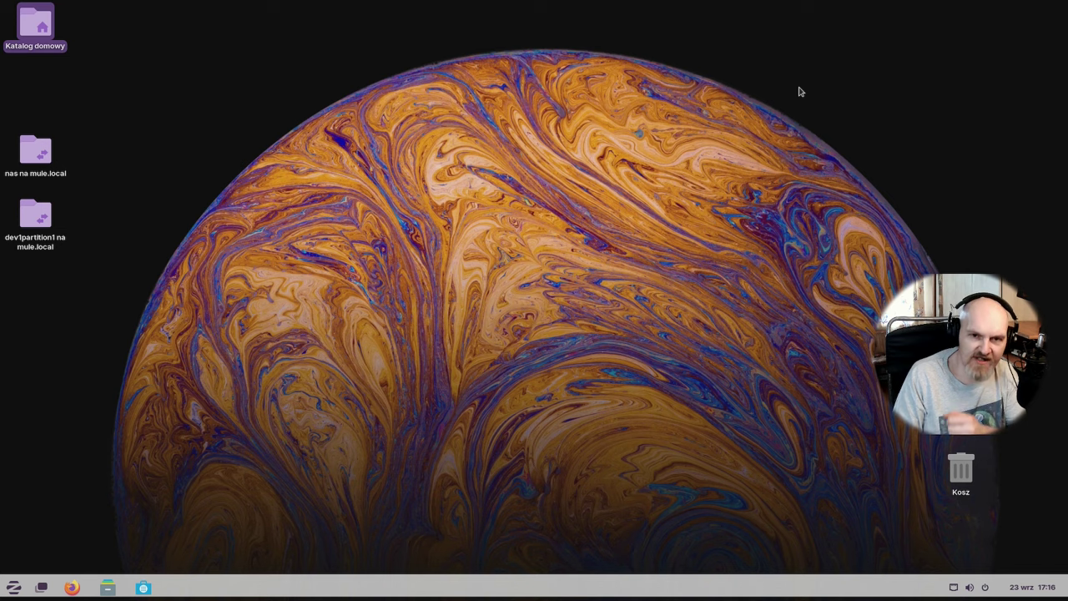
key("alt+Tab")
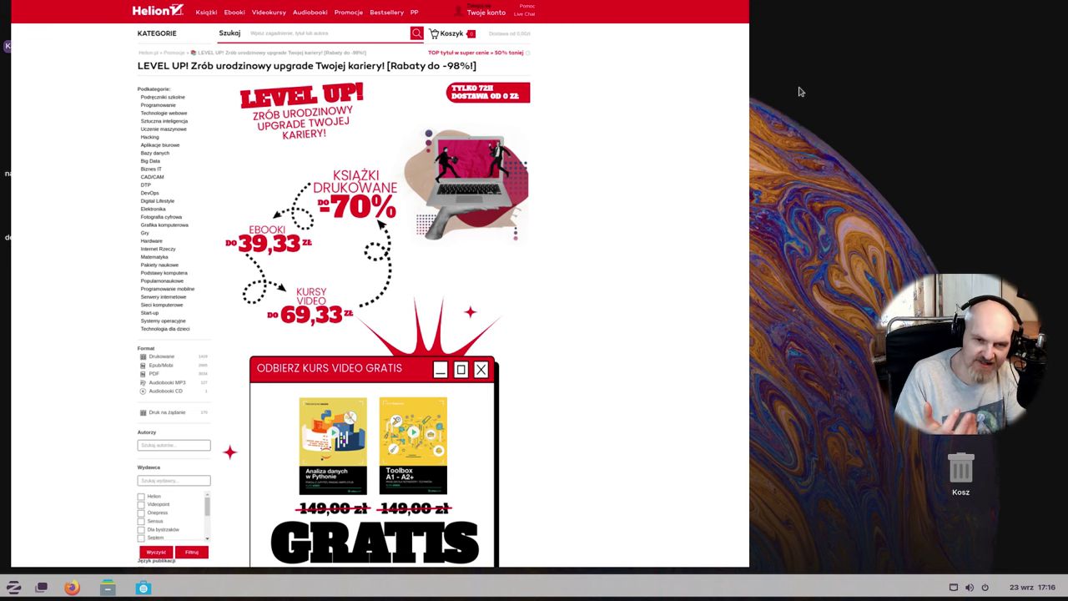
key("alt+F4")
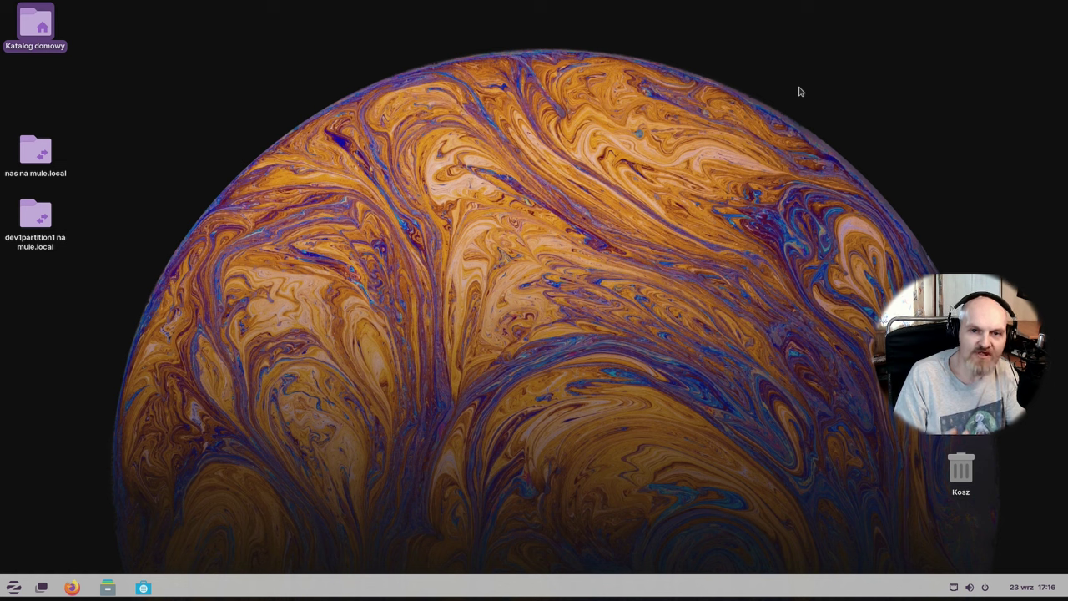